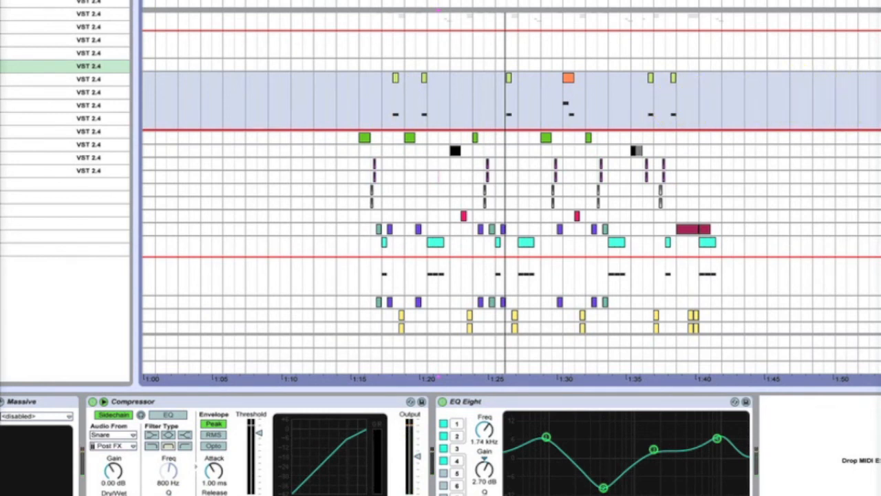
Step: Show the device chains of the green-clip track and the cyan-clip track
click(874, 138)
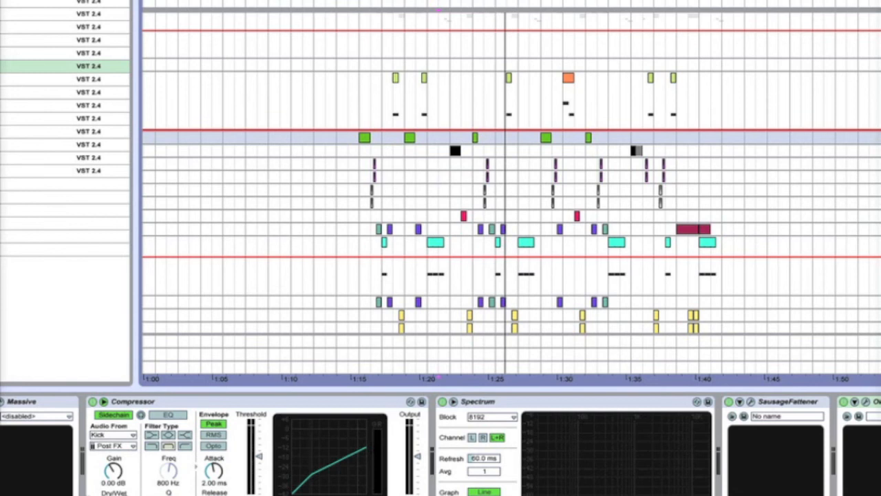
scroll(512, 173, down, 2)
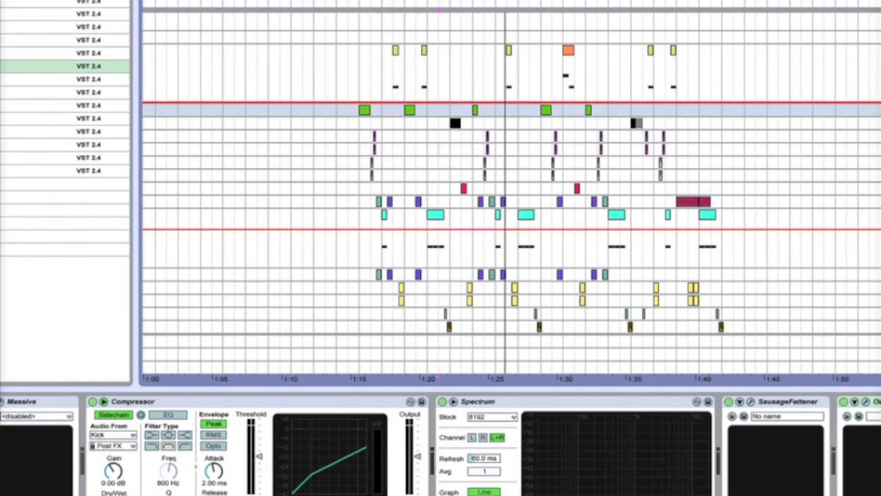
scroll(512, 174, up, 3)
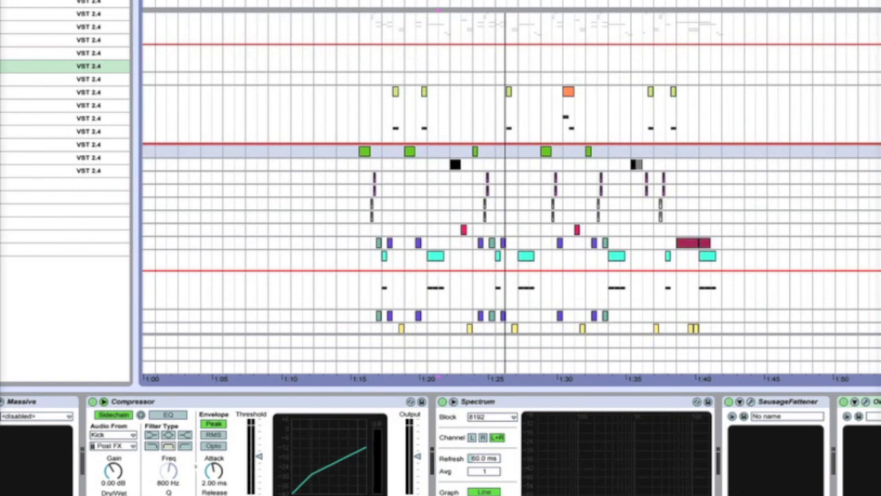
click(874, 256)
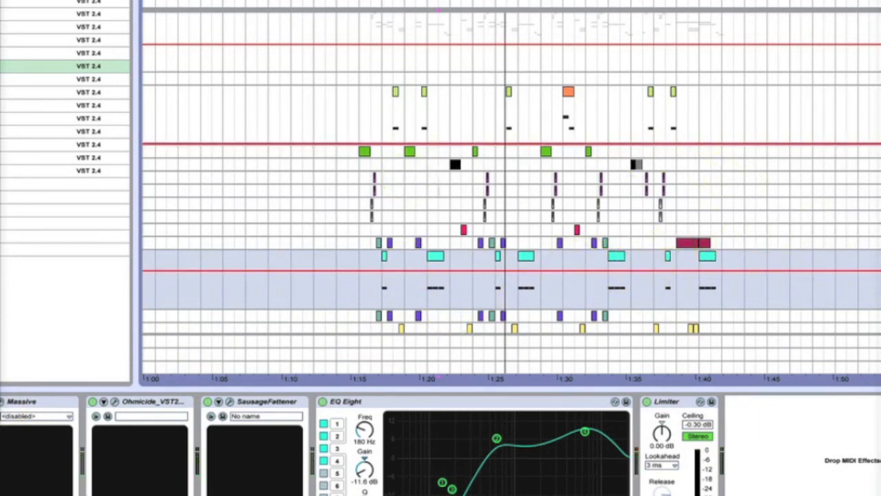
Step: View the Massive patch on the track with the pink clips, and close its window
click(875, 229)
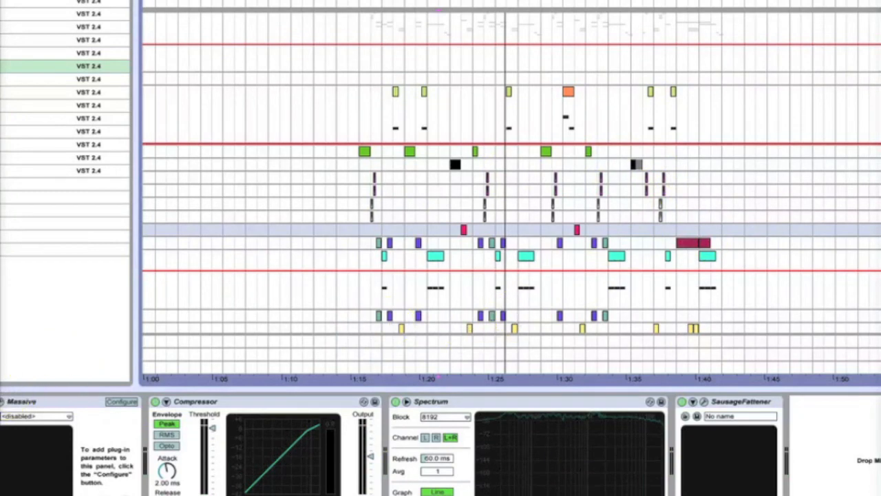
click(1, 401)
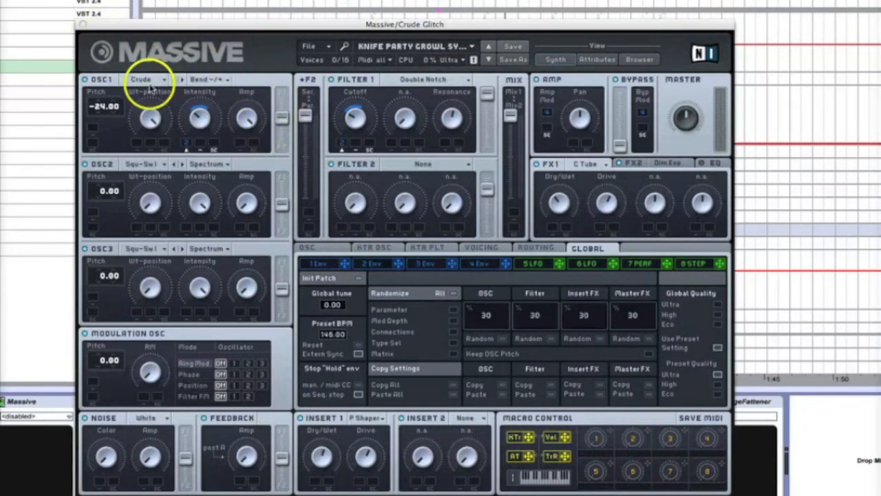
click(83, 25)
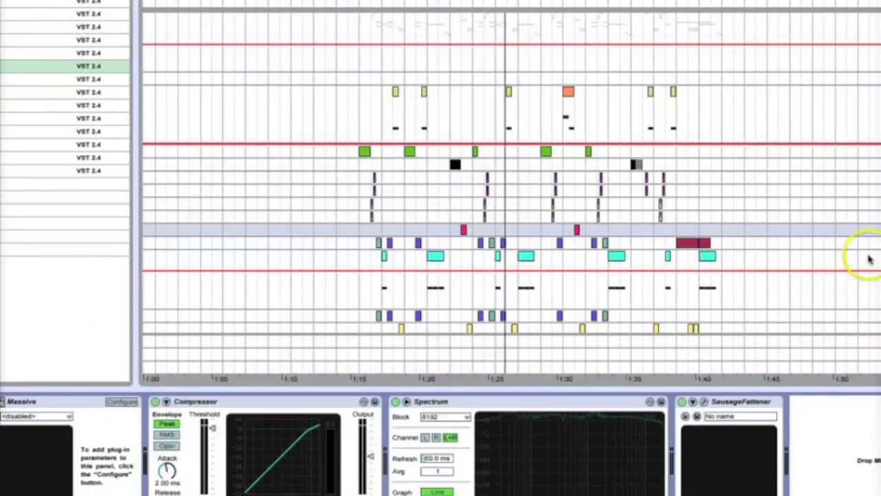
Step: Show the device chain of the track with the lime and orange clips and go through its EQ Eight, Compressor and Massive
scroll(510, 200, down, 3)
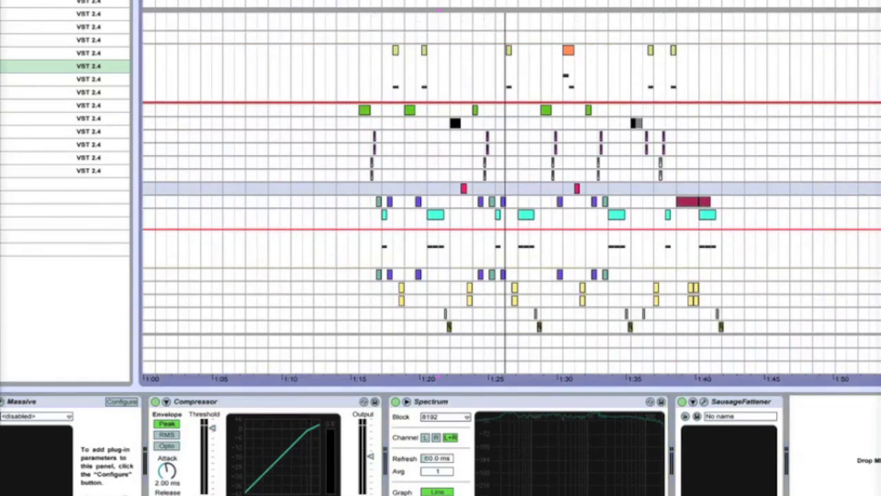
scroll(510, 172, up, 1)
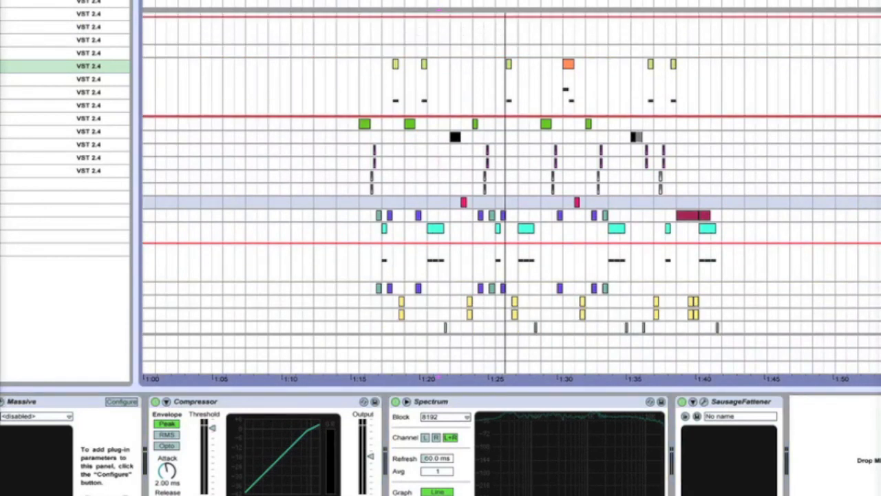
click(876, 64)
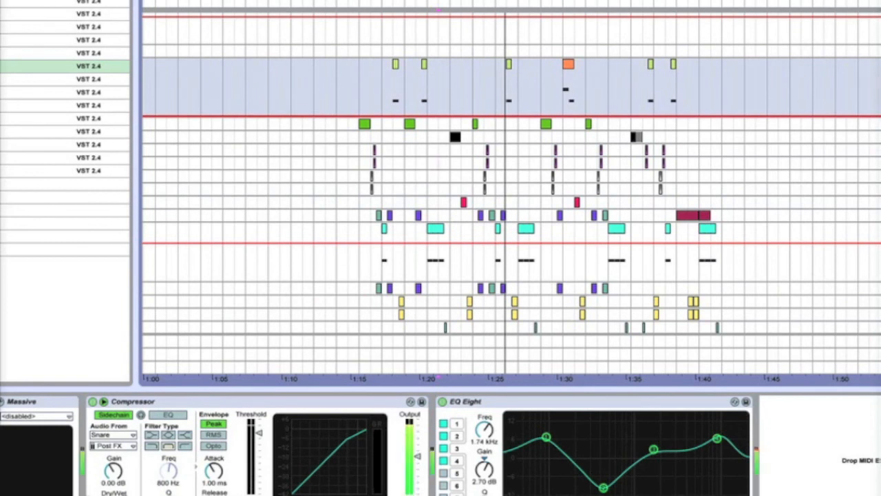
click(525, 403)
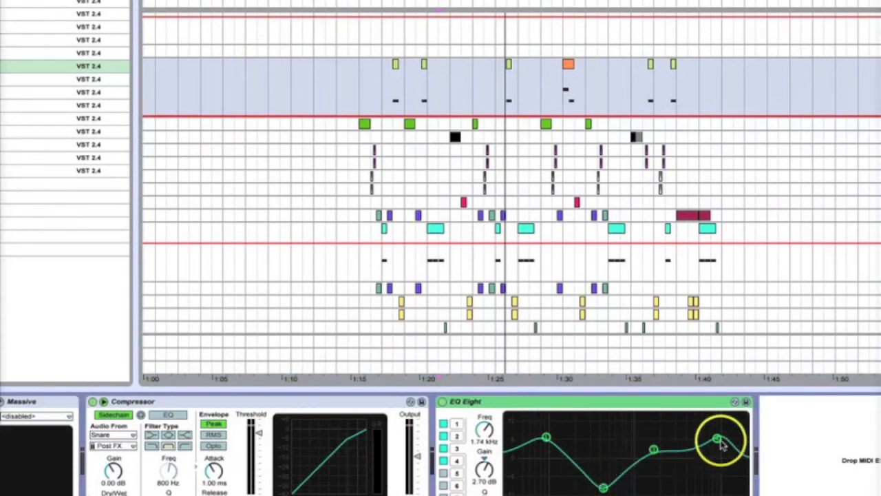
click(259, 403)
click(40, 402)
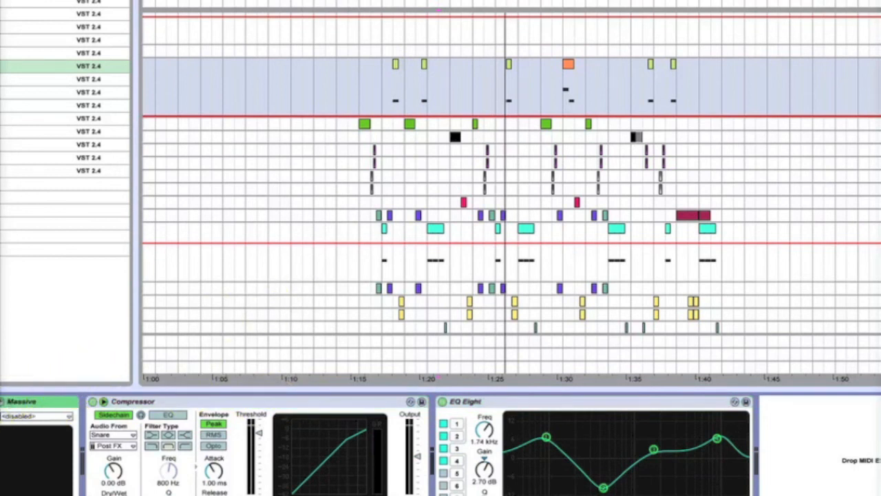
Step: Open the Massive patch of the lime-and-orange-clip track and examine oscillator 1's wavetable, mode, pitch and intensity modulation
click(4, 404)
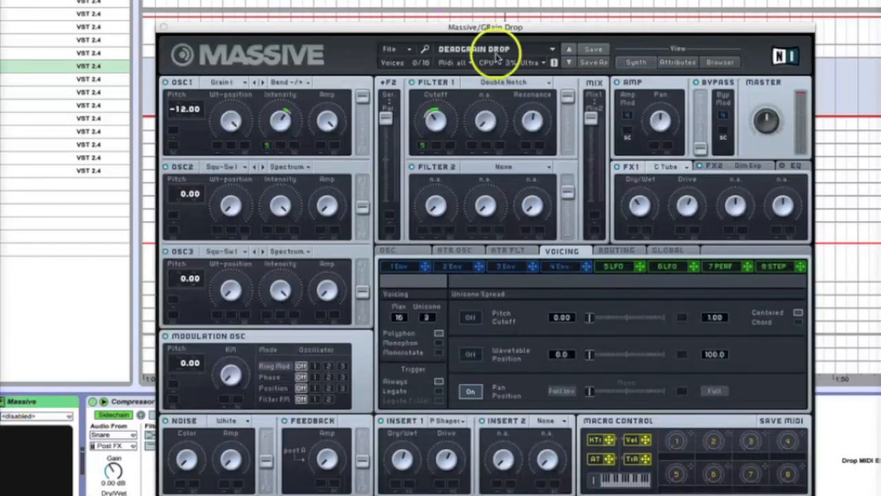
drag(490, 29, 508, 9)
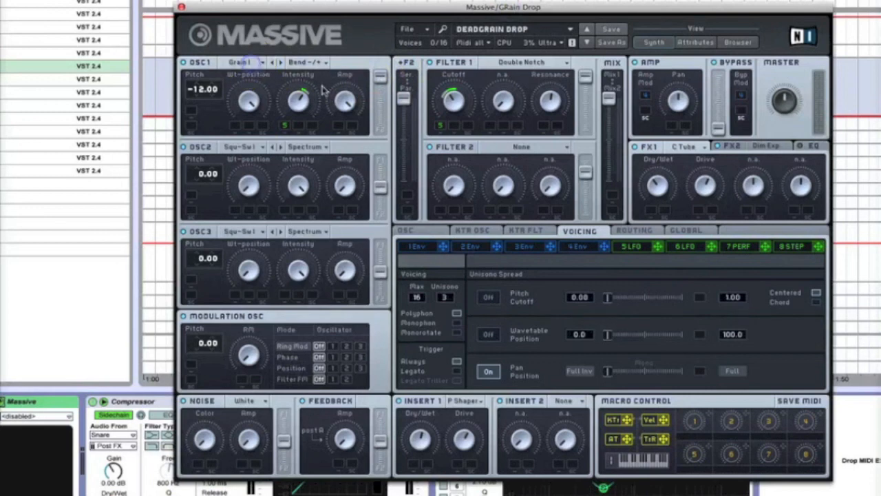
click(241, 62)
click(432, 127)
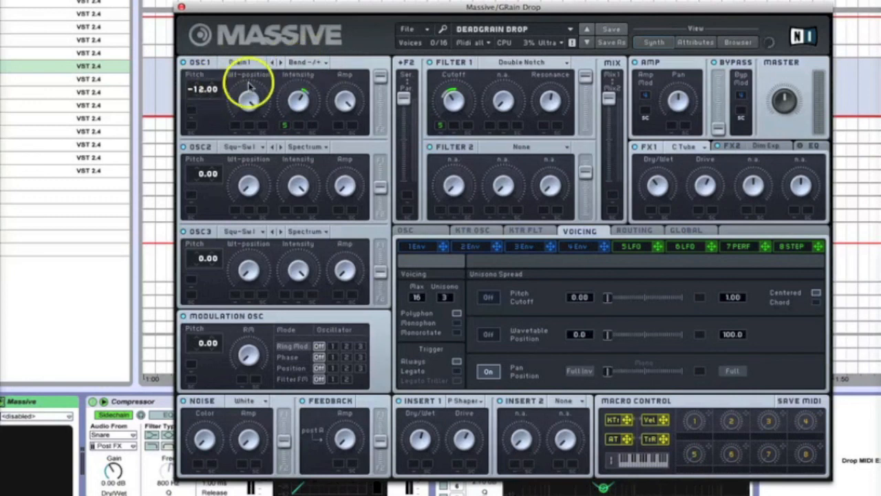
click(301, 63)
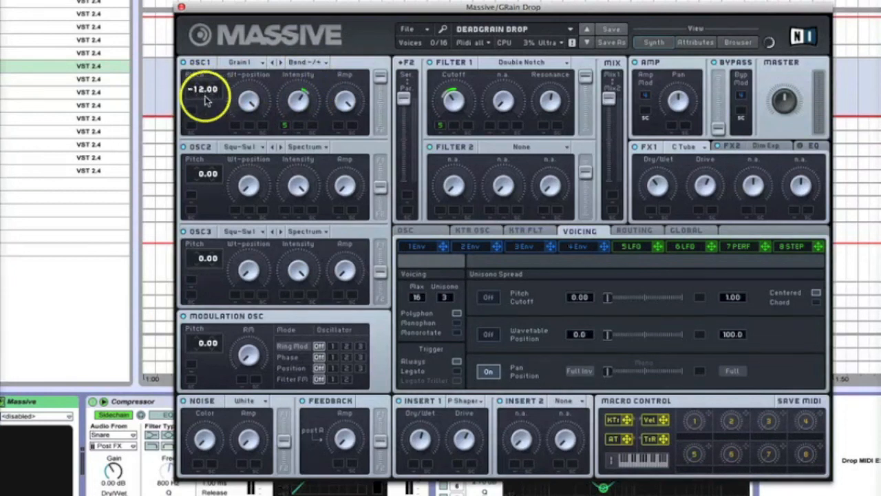
mouse_move(310, 92)
mouse_down()
mouse_move(300, 103)
mouse_move(308, 101)
mouse_up()
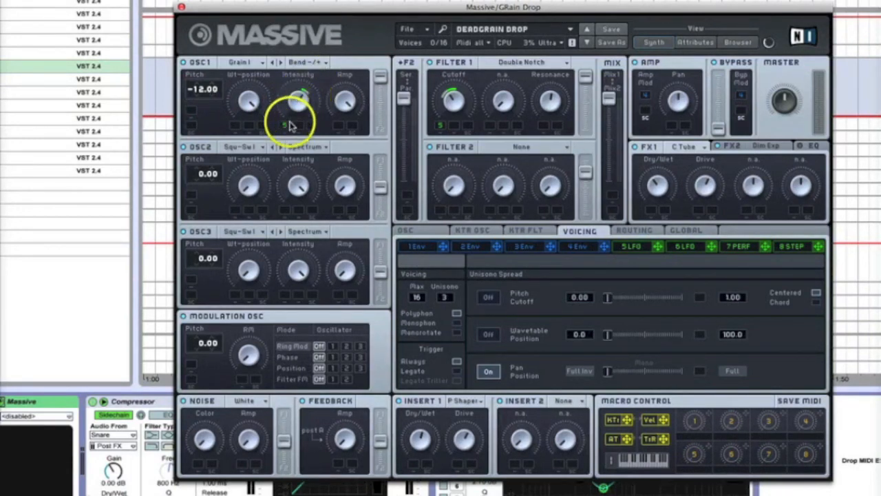
Step: Check the patch's voicing, trigger and unison spread settings, including the pan position
click(639, 247)
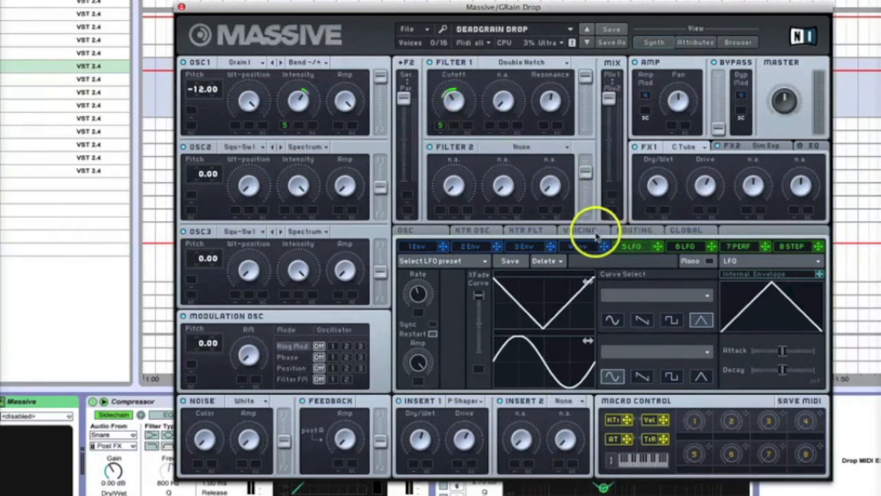
click(594, 232)
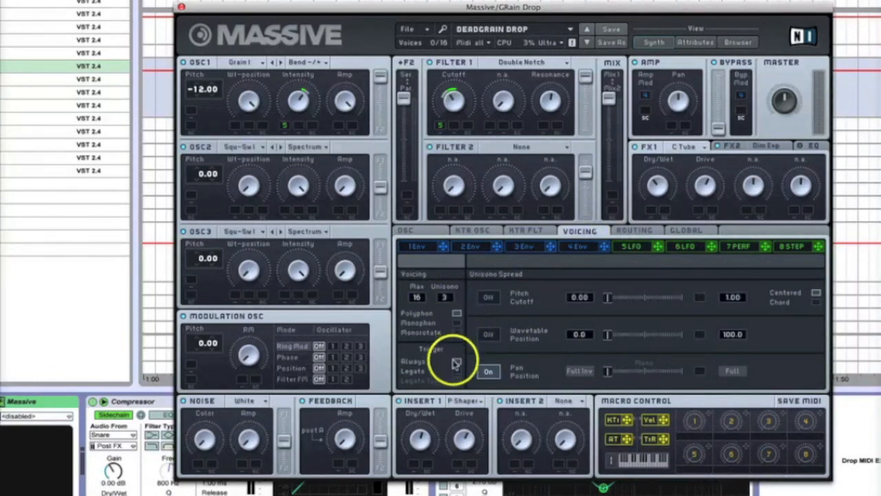
click(488, 371)
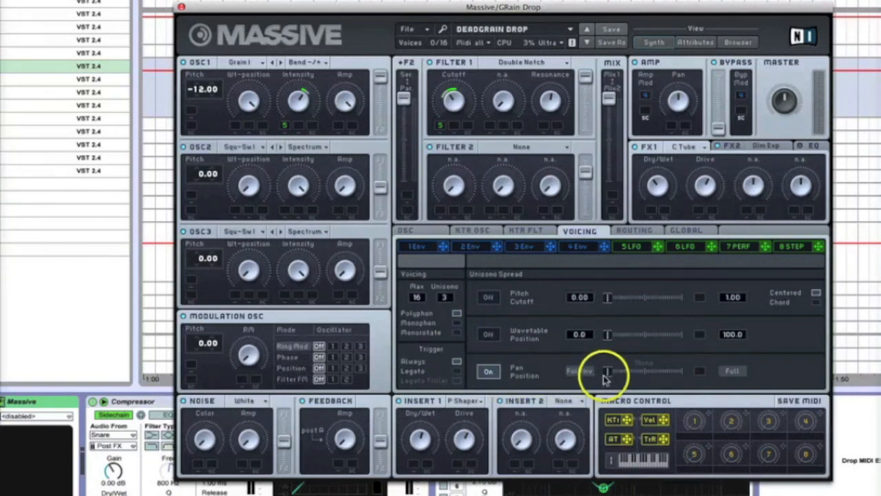
Step: Examine LFO 5's curves, crossfade and rate settings
click(639, 252)
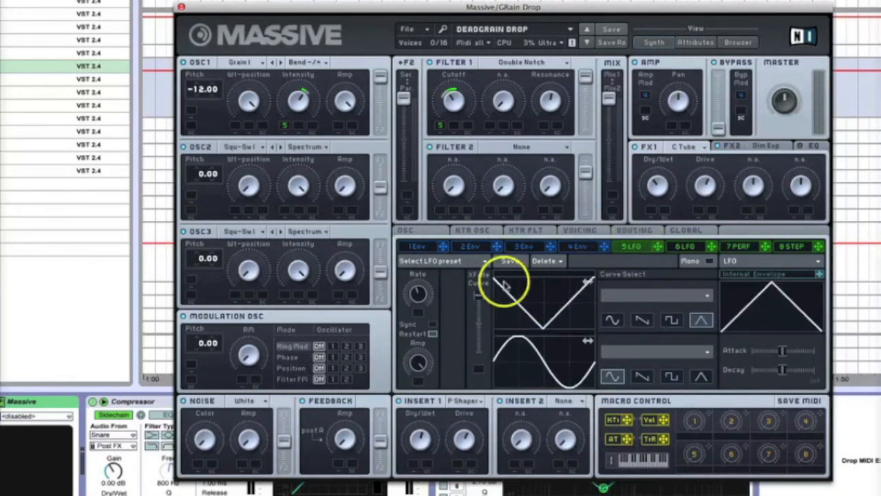
drag(548, 295, 533, 306)
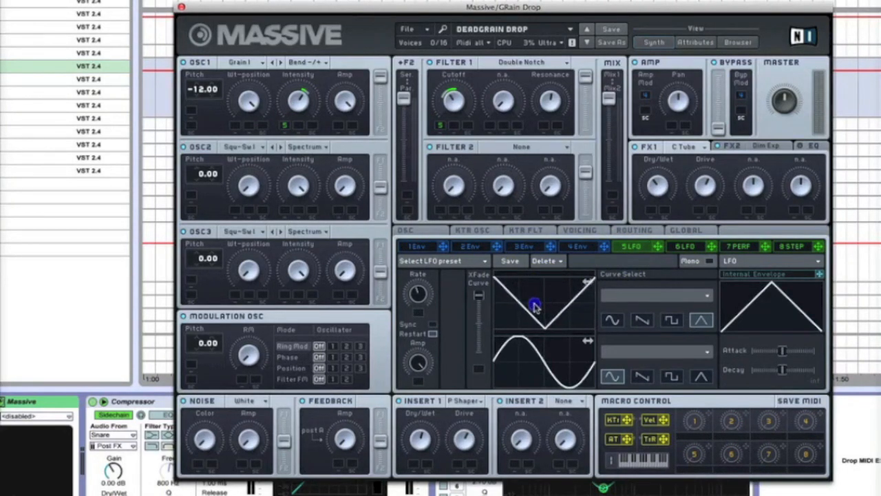
click(478, 297)
mouse_move(479, 301)
mouse_down()
mouse_move(482, 328)
mouse_move(483, 293)
mouse_up()
click(421, 295)
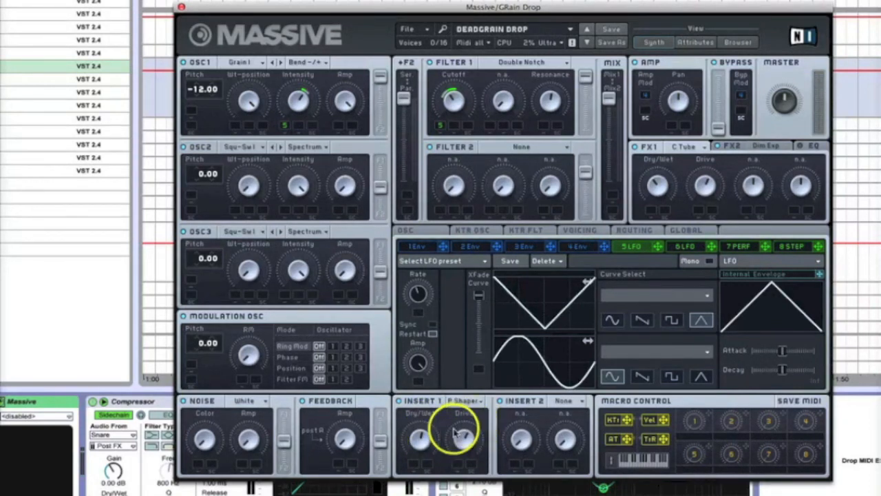
Step: Review the patch's C Tube and Dim Exp effects and its EQ, and close the Massive window
click(676, 147)
click(735, 261)
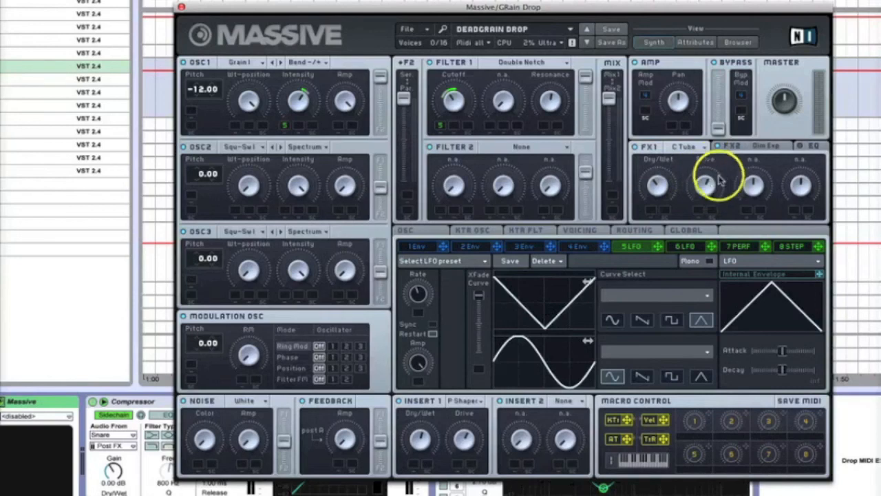
click(754, 147)
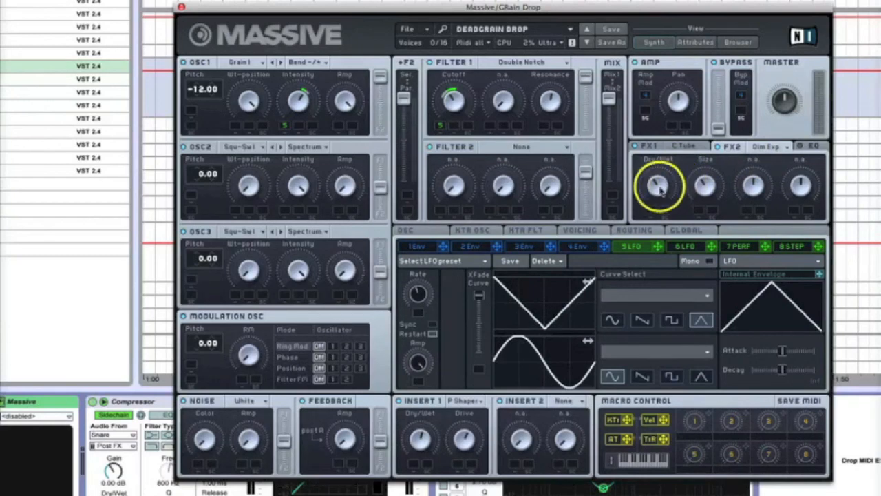
click(814, 147)
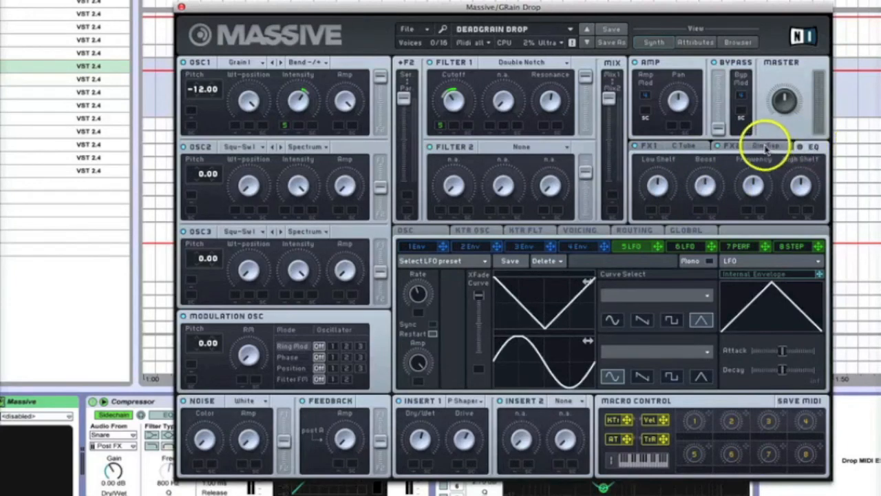
click(683, 147)
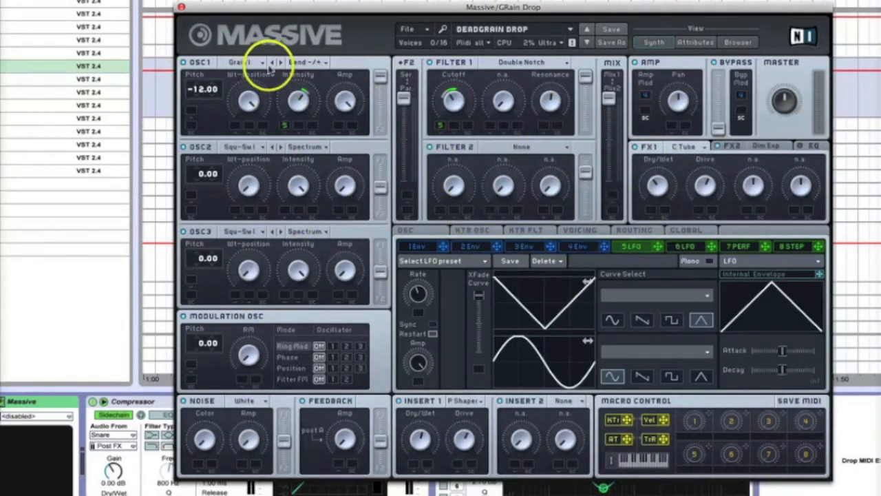
click(181, 7)
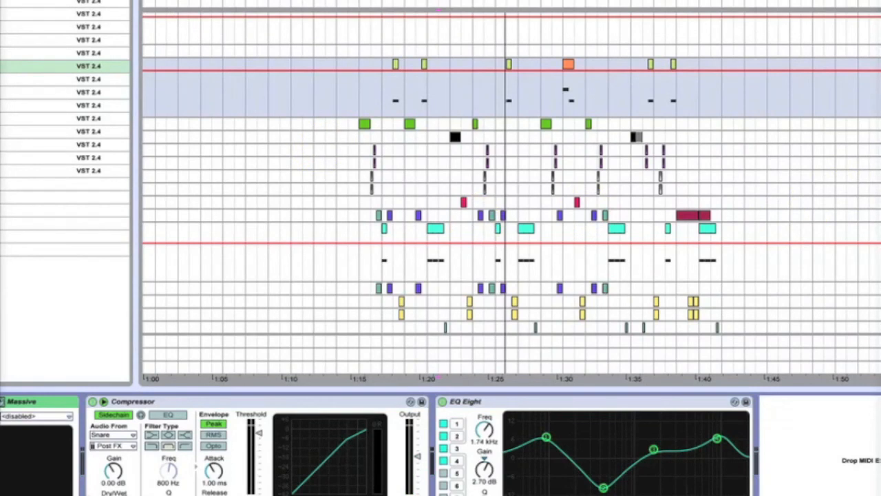
Step: Show the cyan-clip track's device chain and play the arrangement from about 1:15
click(876, 228)
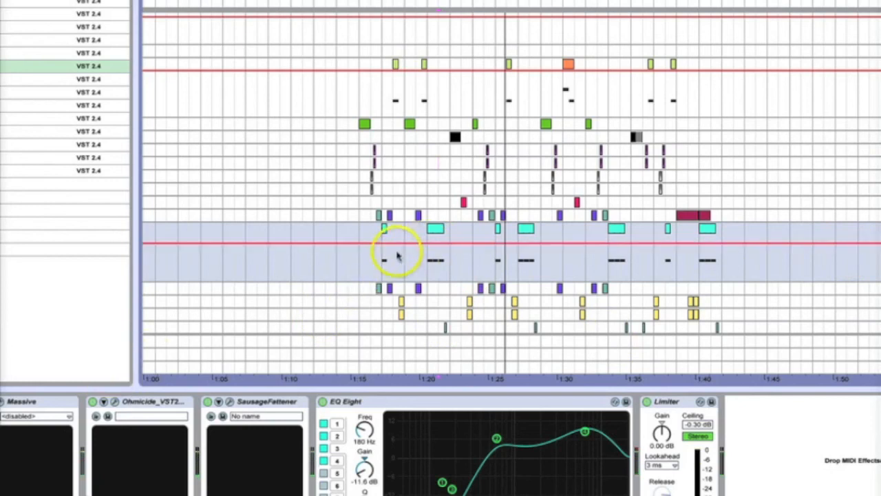
click(360, 259)
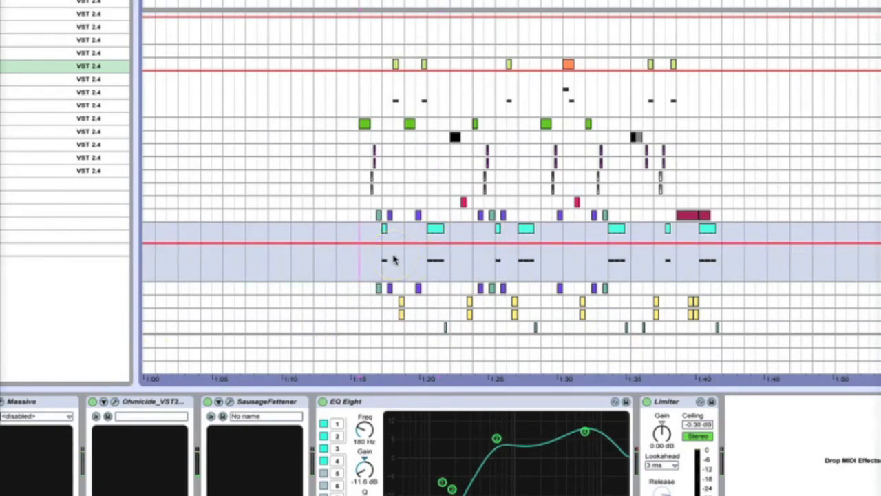
key(space)
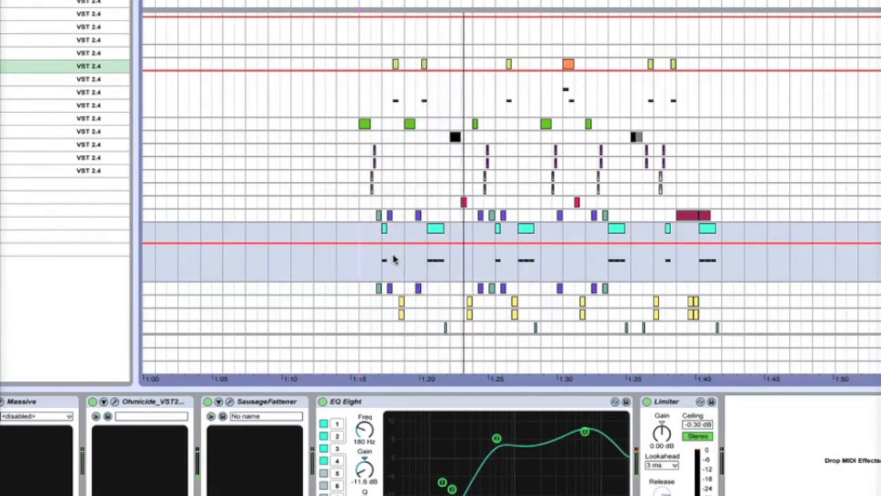
Step: Play the arrangement from the start of the cyan clip at about 1:20
click(430, 262)
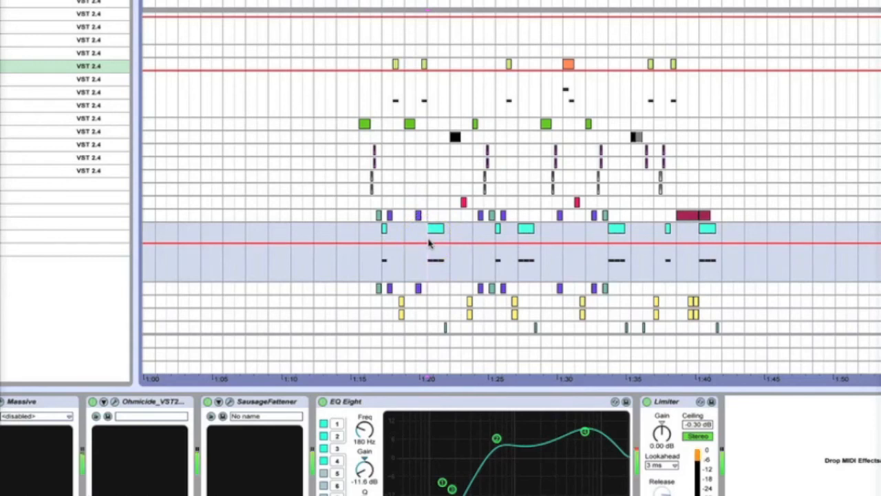
scroll(429, 236, up, 1)
scroll(429, 238, down, 2)
click(428, 244)
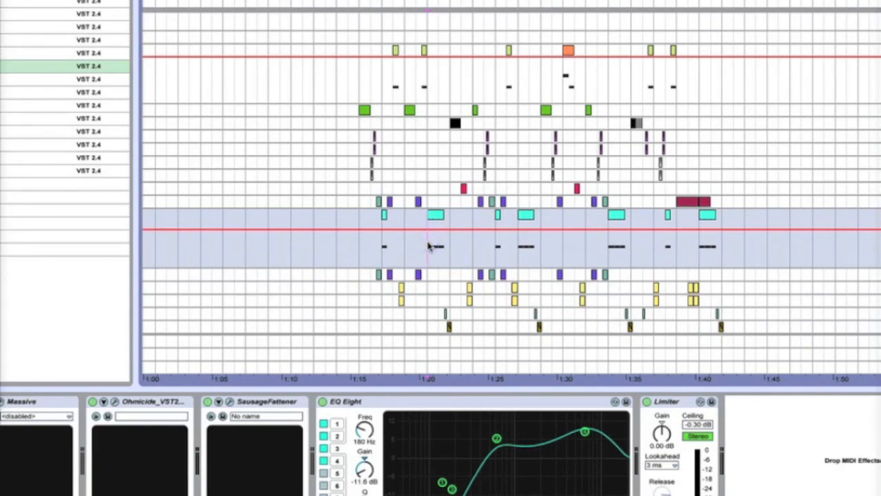
key(space)
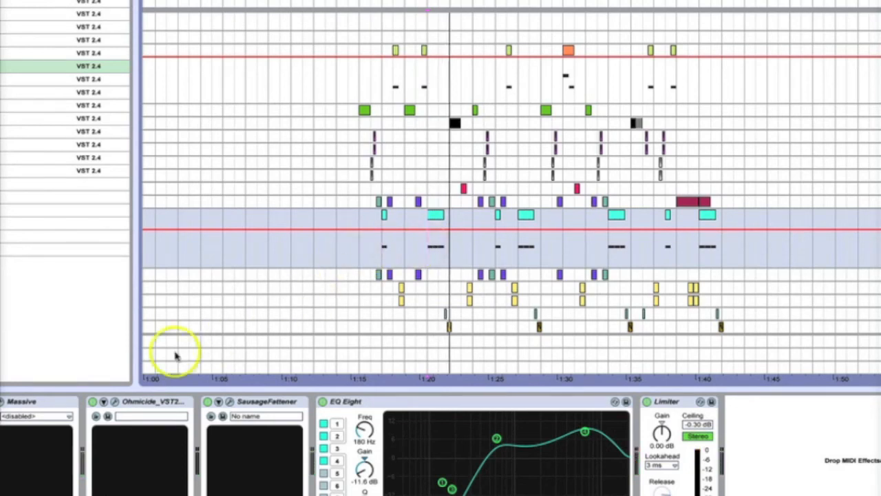
Step: Point out the Ohmicide, SausageFattener and EQ Eight devices in the cyan-clip track's effect chain
click(131, 402)
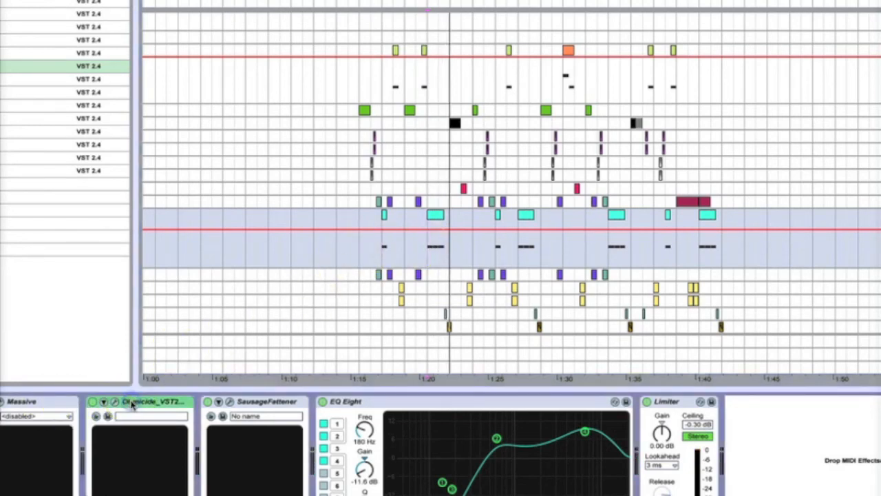
click(246, 402)
click(419, 404)
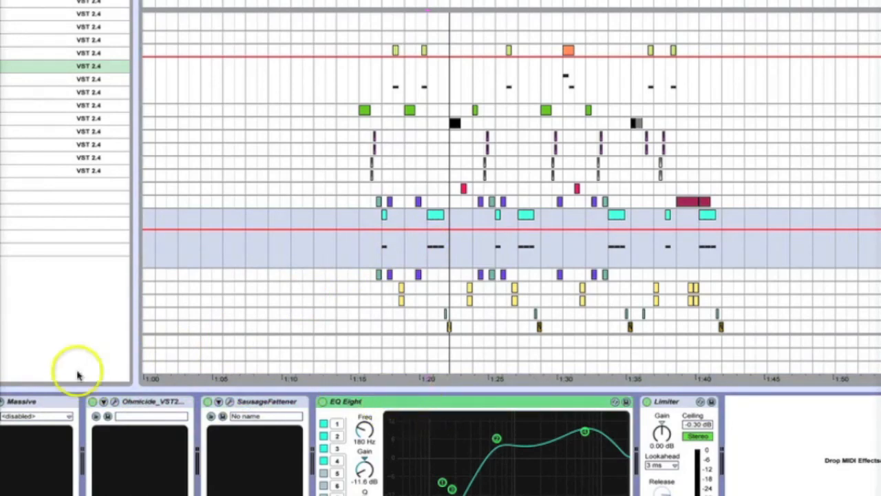
Step: Open the cyan-clip track's Massive synth and examine the LAZER BASS patch's oscillator settings, with the whole interface in view
click(5, 404)
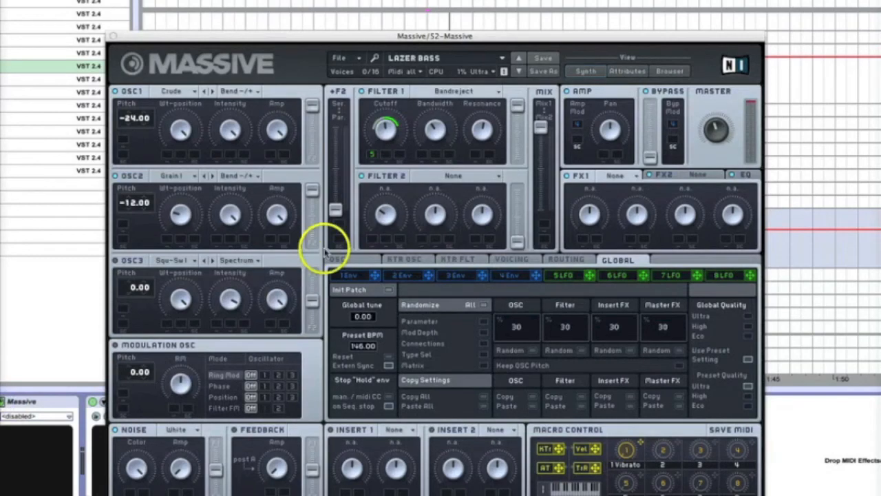
drag(422, 34, 418, 11)
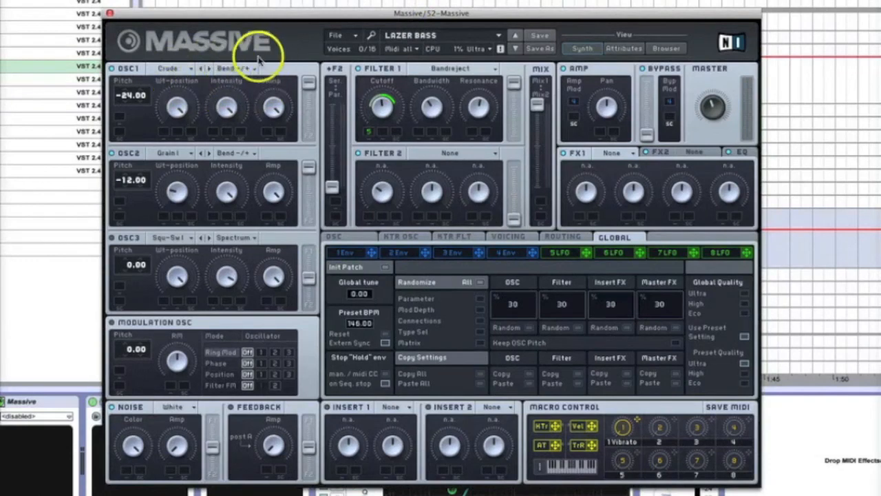
drag(305, 19, 301, 27)
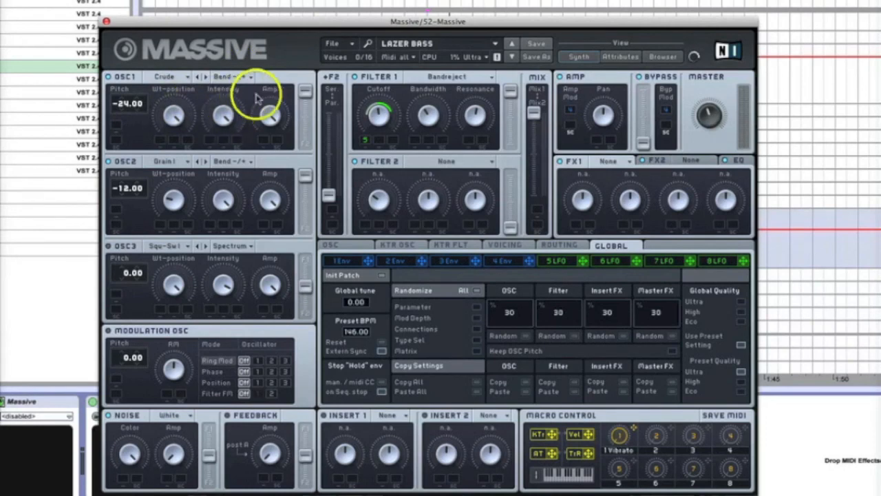
click(307, 87)
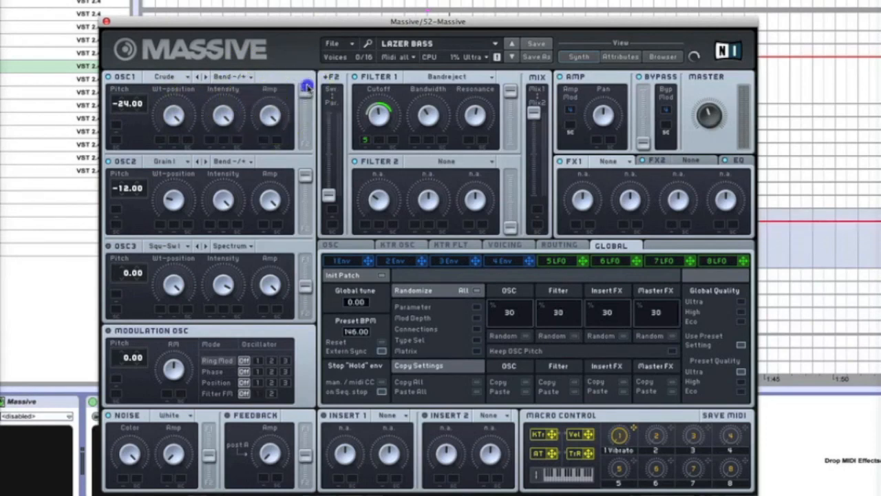
click(186, 164)
click(342, 224)
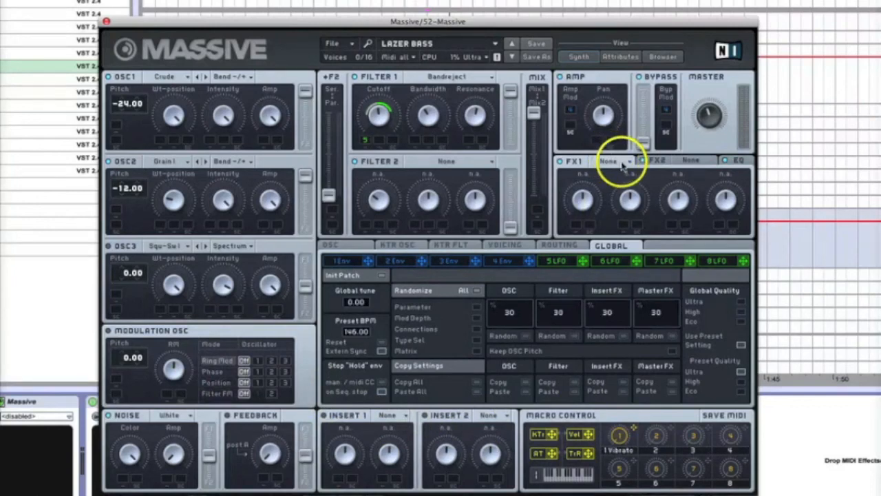
Step: Review Filter 1's Bandreject type and the LFO 5 curves and rate that modulate its cutoff
click(446, 79)
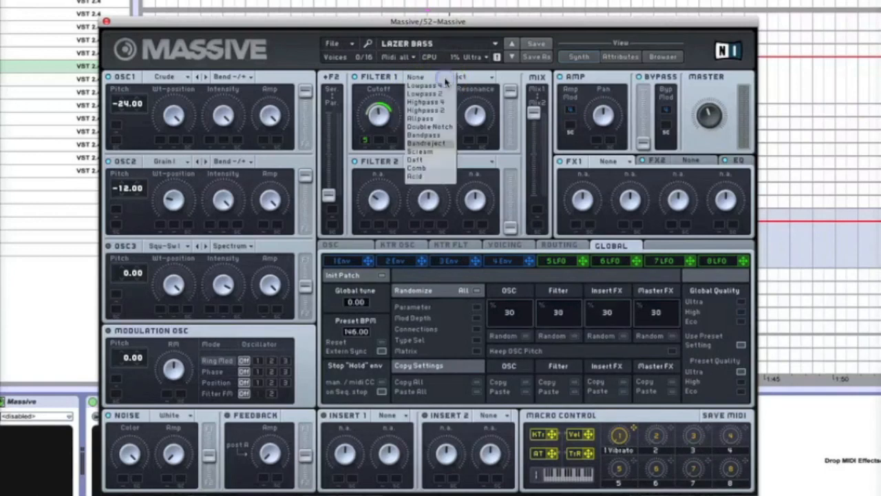
click(427, 143)
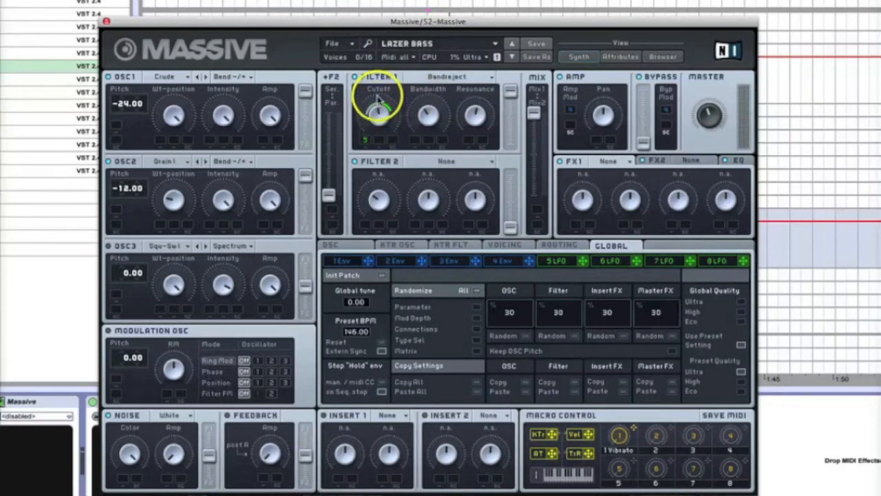
click(557, 261)
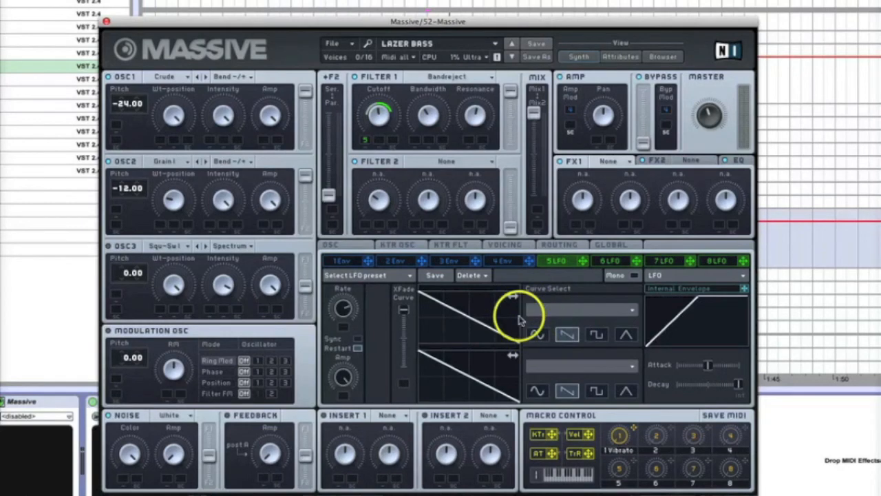
click(348, 313)
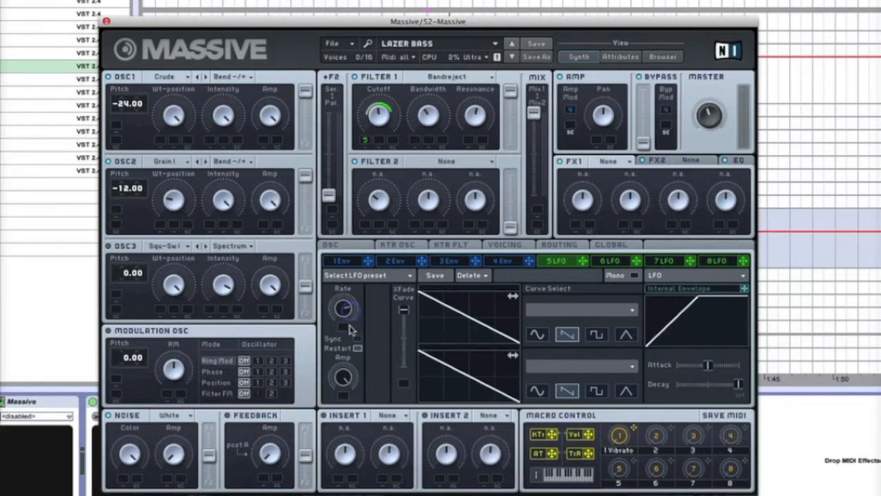
Step: Show the patch's voicing settings and move the unison Pan Position spread to the Full Inv end
click(506, 245)
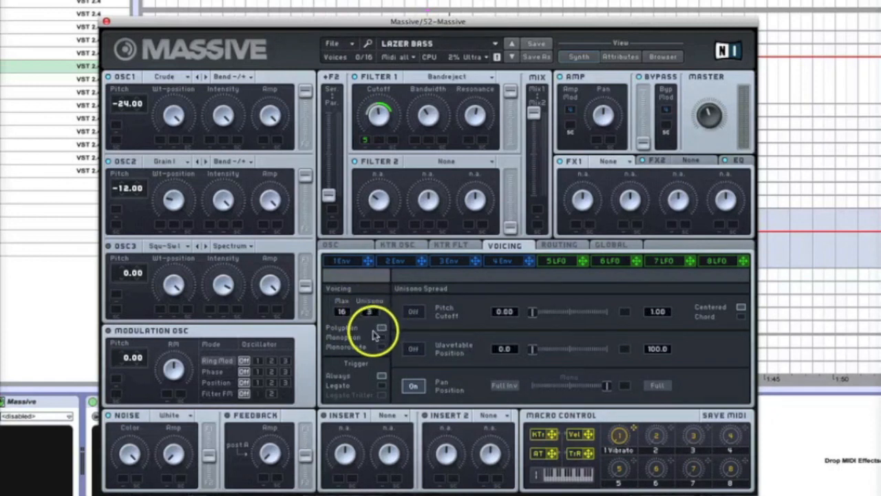
click(418, 387)
drag(609, 388, 650, 389)
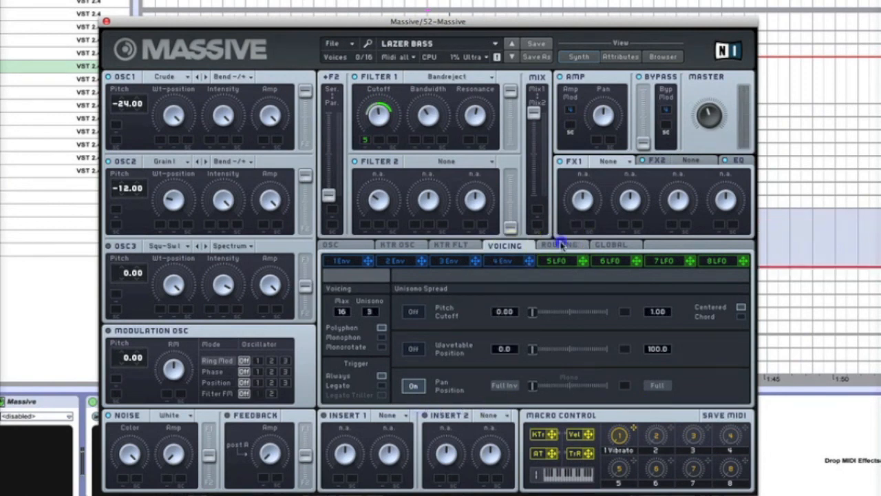
Step: Check the remaining voicing, key-tracking, LFO 5 and EQ settings of the LAZER BASS patch, and close the Massive window
click(558, 245)
click(506, 246)
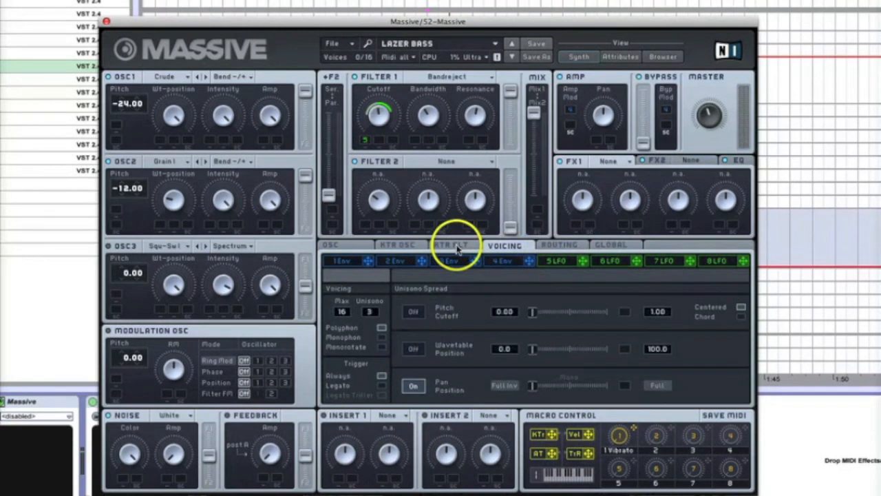
click(400, 245)
click(556, 261)
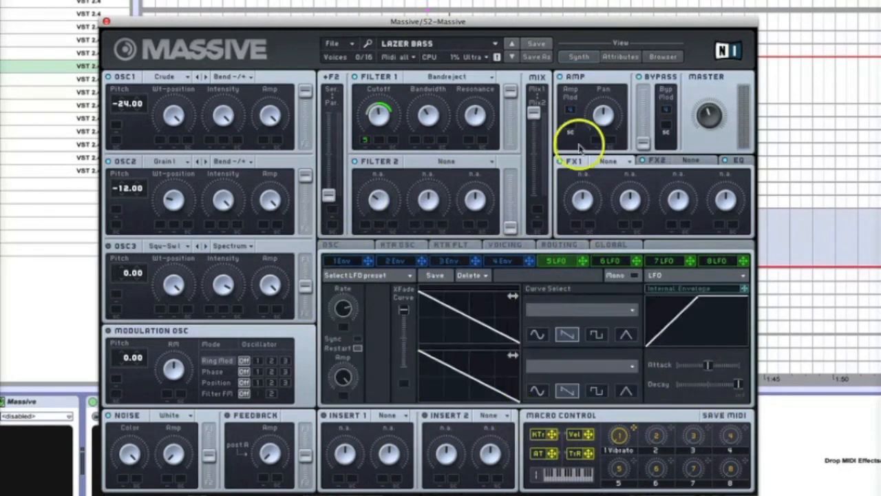
click(736, 161)
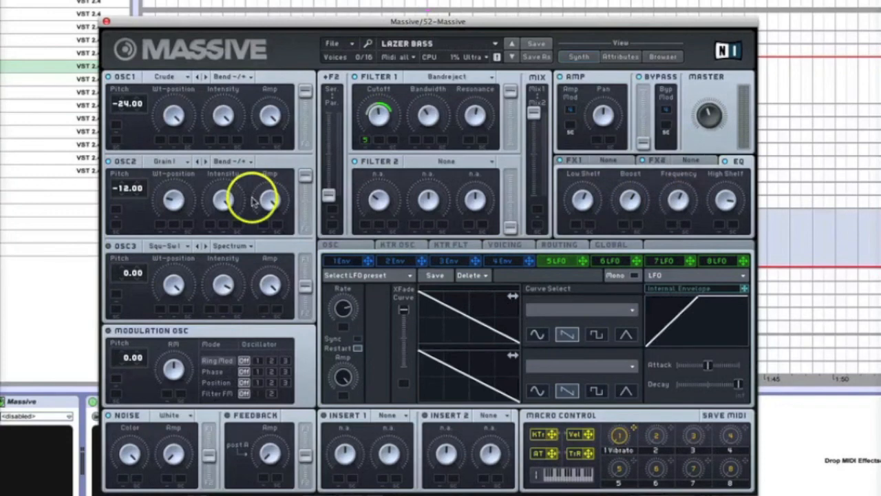
drag(402, 23, 425, 28)
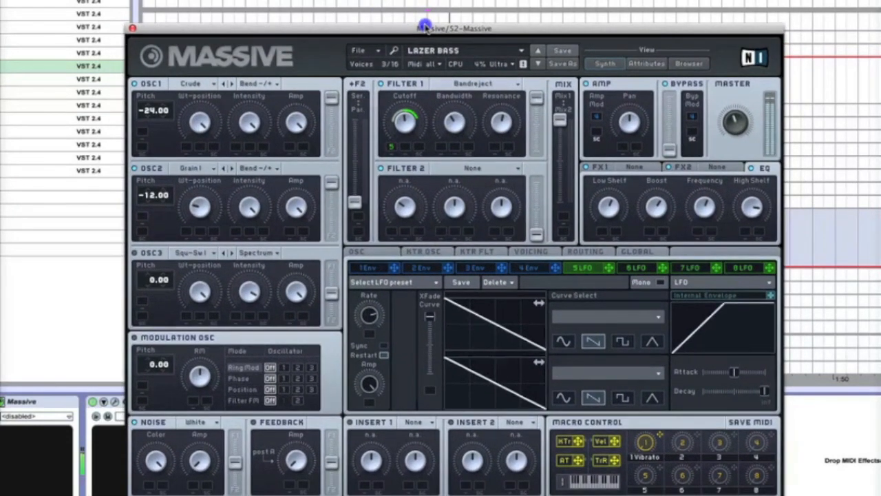
click(133, 28)
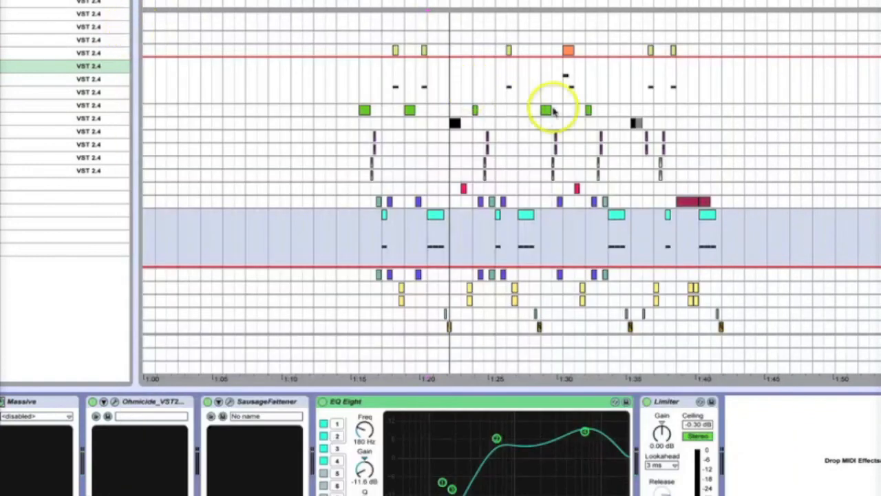
Step: Inspect the cyan-clip track's Ohmicide and SausageFattener settings, closing each plug-in window after viewing it
click(116, 404)
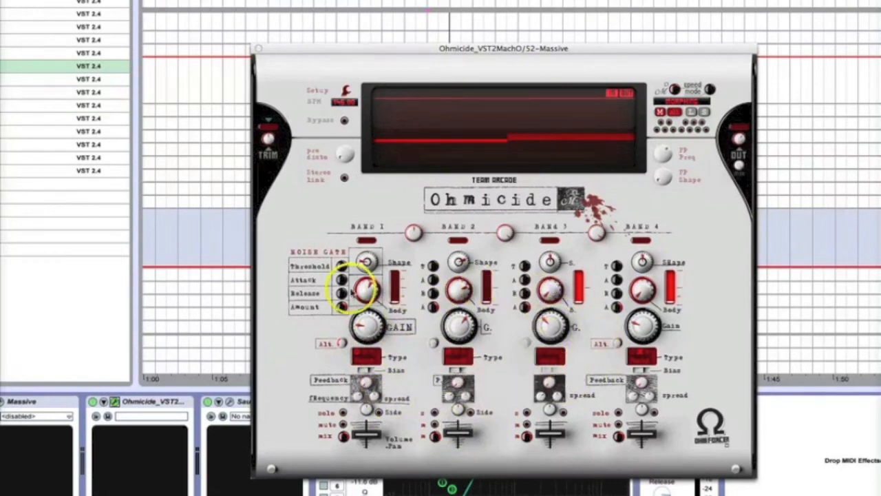
click(258, 48)
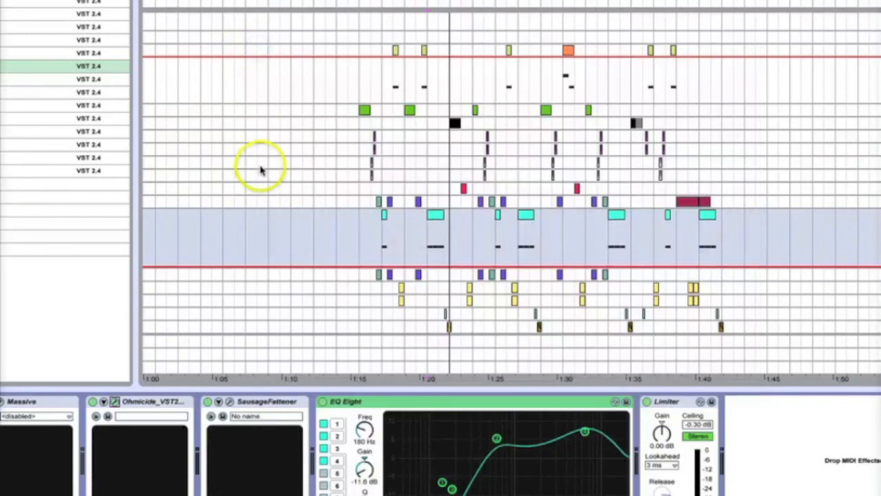
click(230, 402)
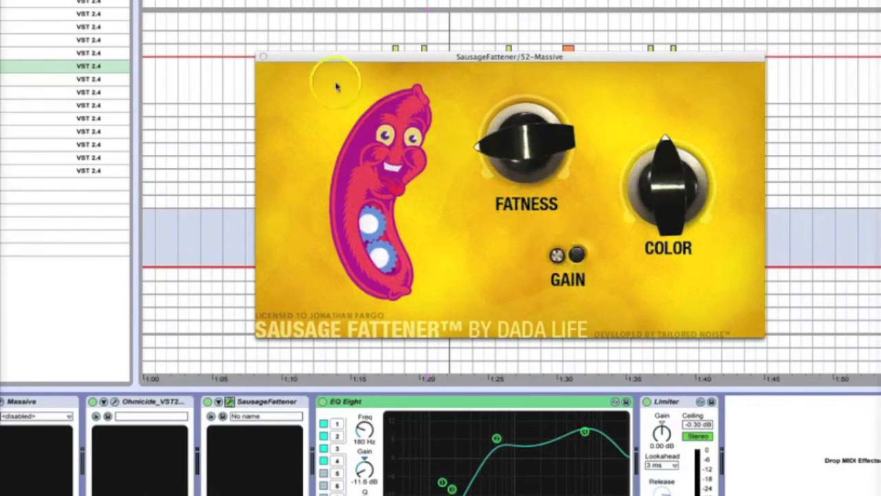
click(262, 57)
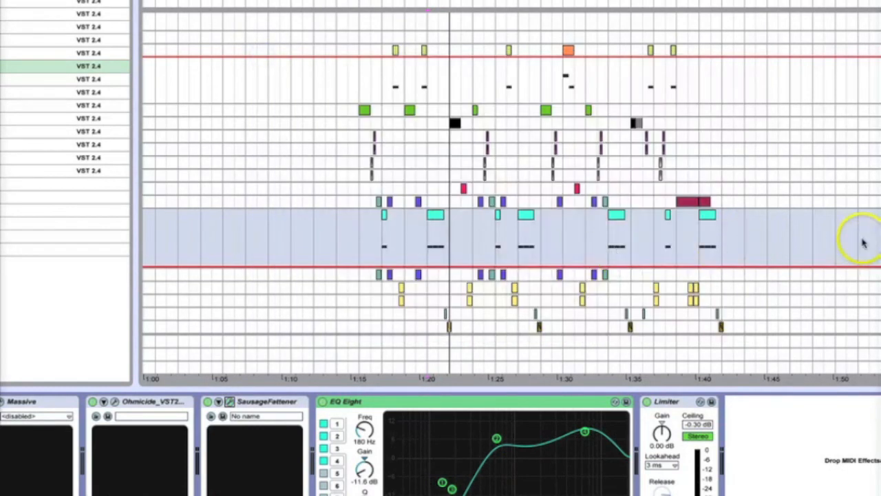
Step: Unfold the pink-clip track, open its Massive synth and move the window clear of the clips above
scroll(511, 173, up, 1)
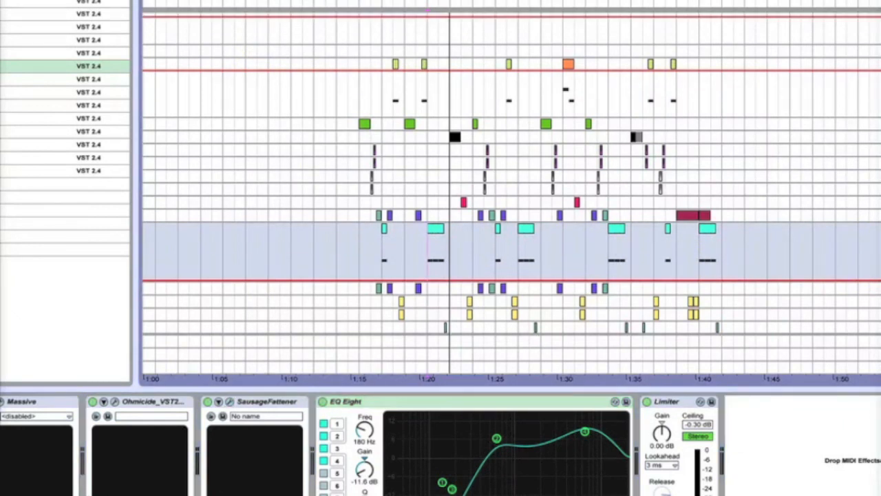
click(874, 201)
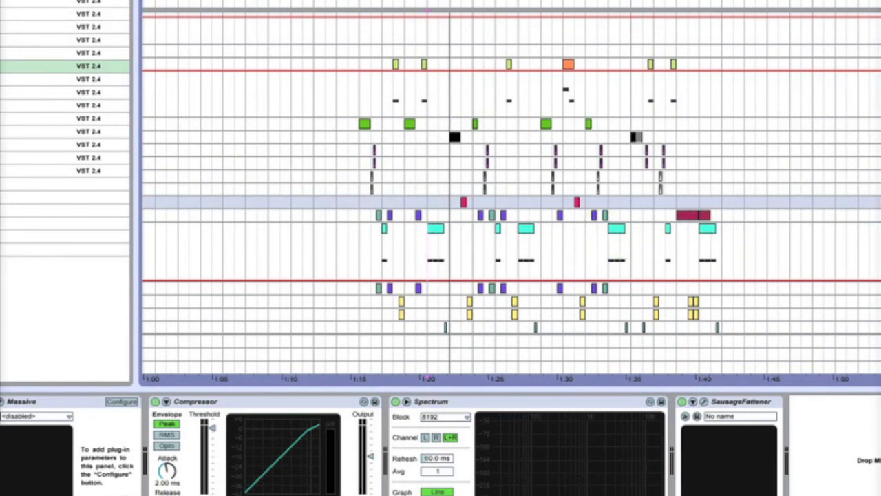
click(877, 201)
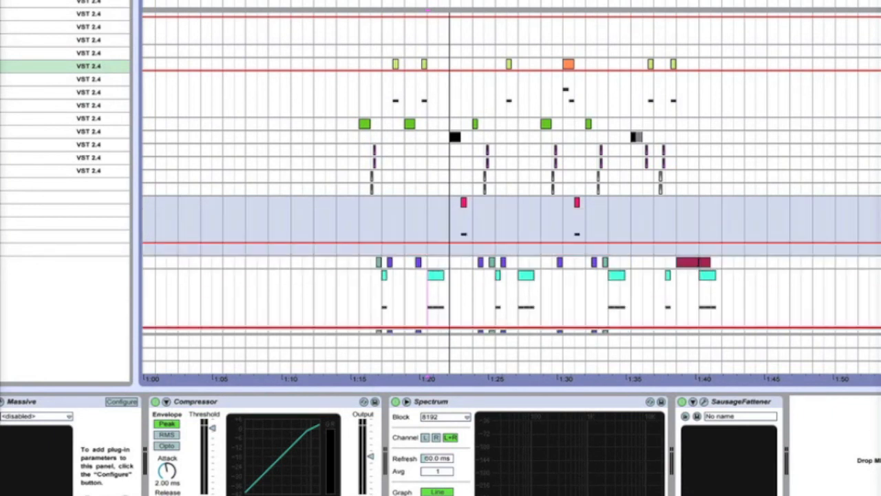
click(6, 402)
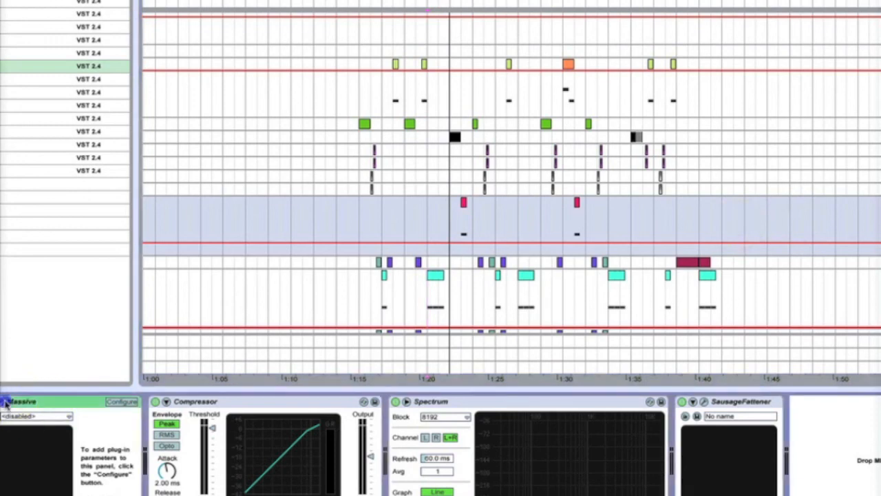
click(4, 404)
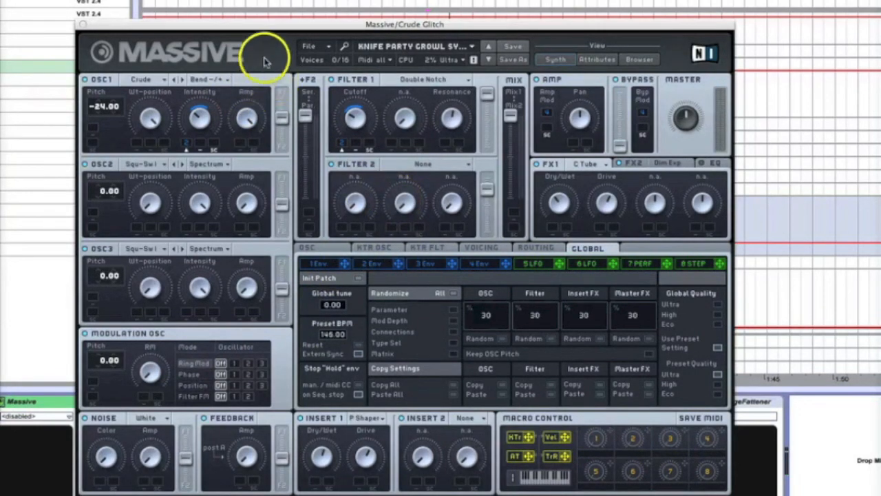
drag(262, 23, 339, 267)
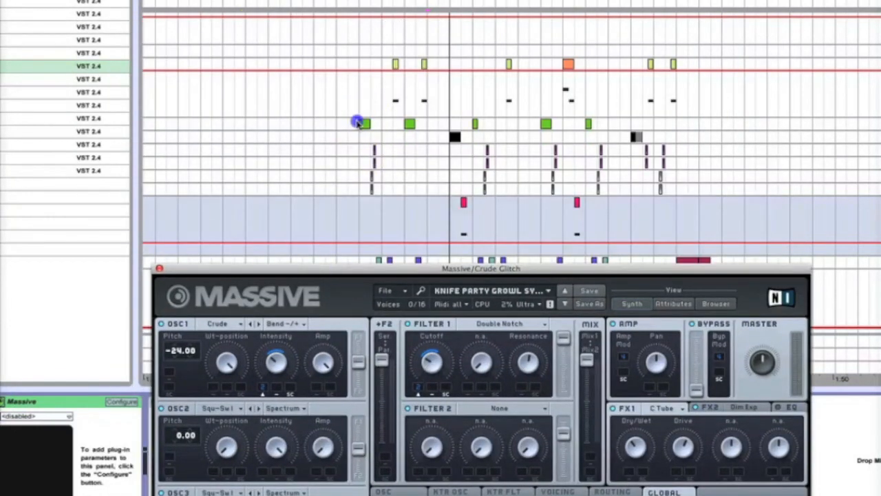
Step: Play the arrangement from the first green clip at about 1:15, and review envelopes 1 and 2 in that track's Massive patch
click(358, 123)
key(space)
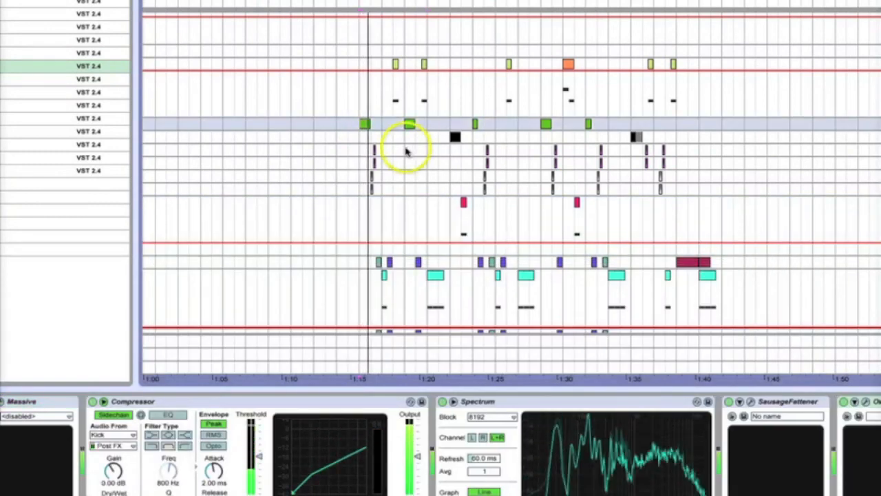
click(6, 407)
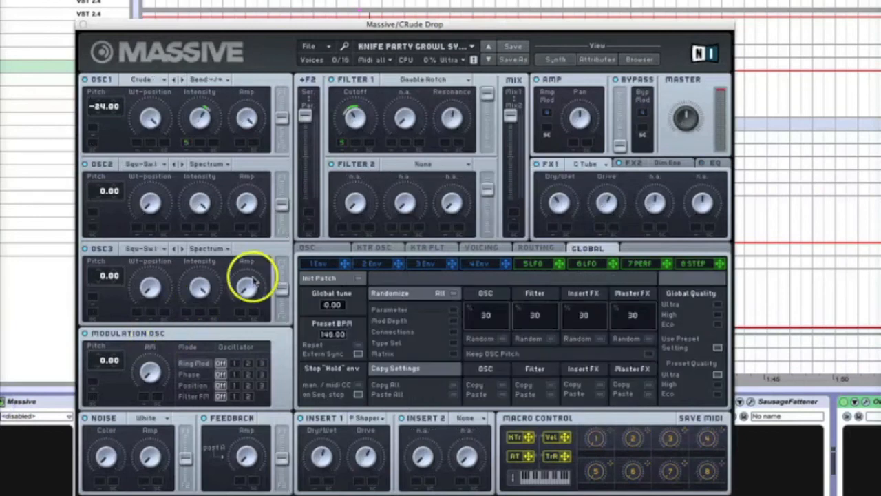
click(321, 264)
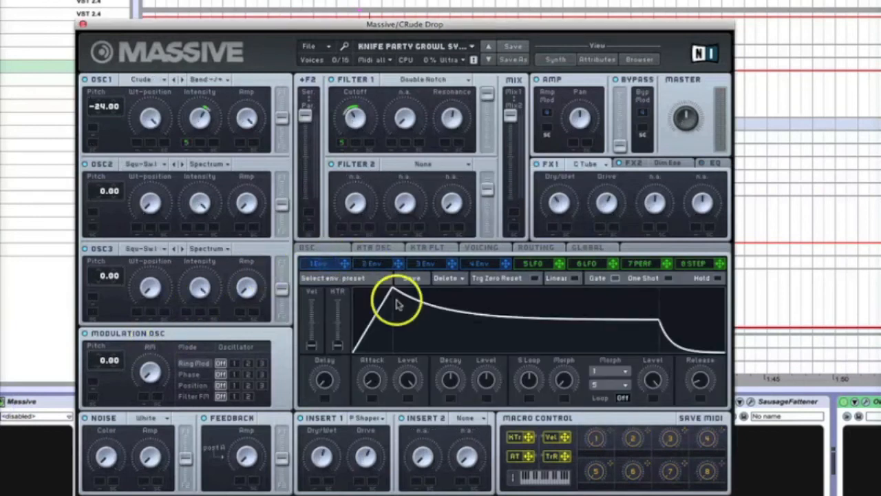
click(378, 266)
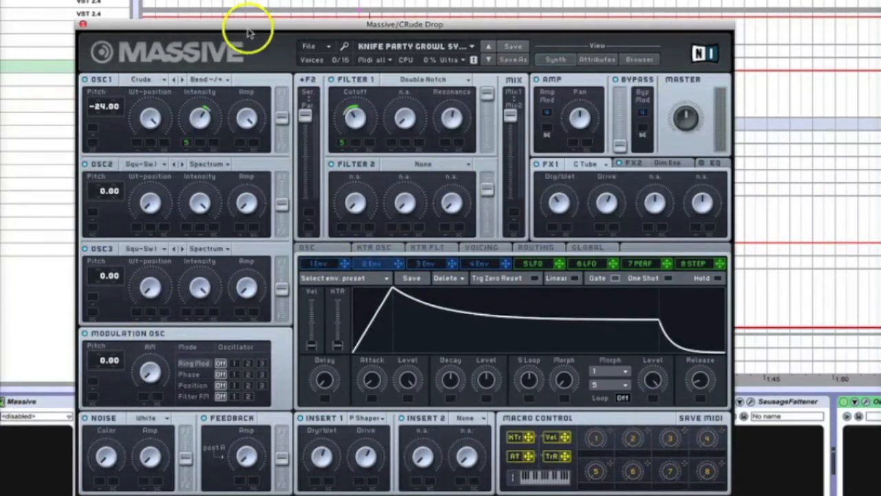
click(82, 24)
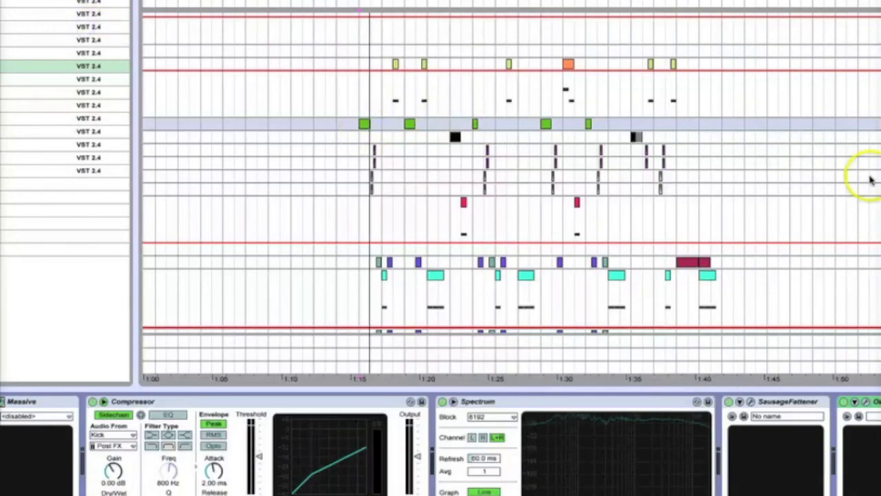
Step: Return to the pink-clip track's Crude Glitch Massive window and reposition it to show its oscillator, filter and modulation sections
scroll(849, 260, down, 3)
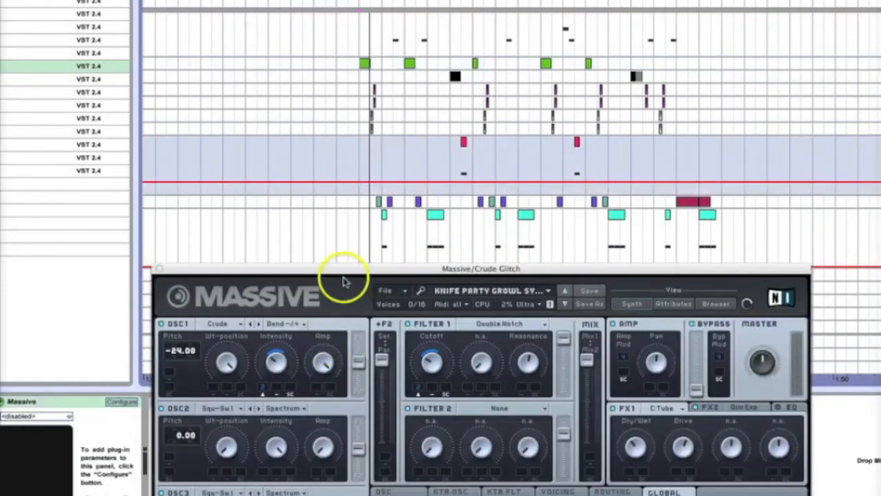
drag(340, 260, 372, 48)
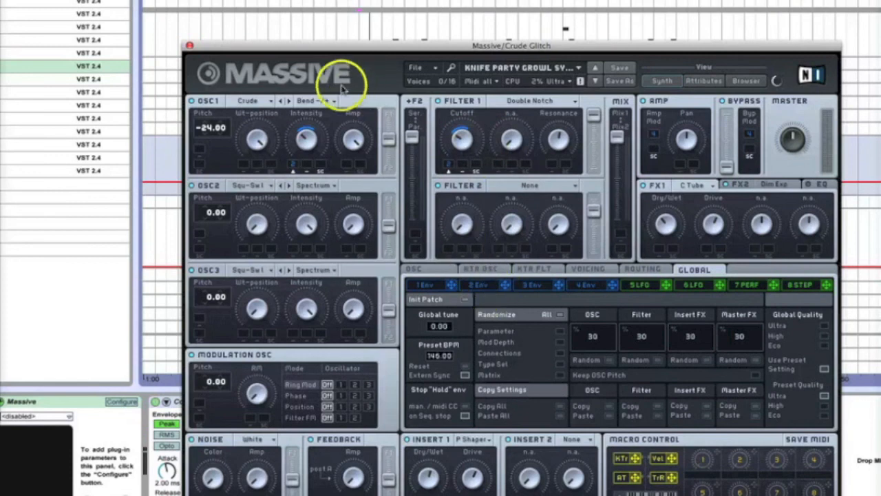
Step: Move the Crude Glitch Massive window higher on screen and route oscillator 1 fully to Filter 1
drag(361, 44, 329, 3)
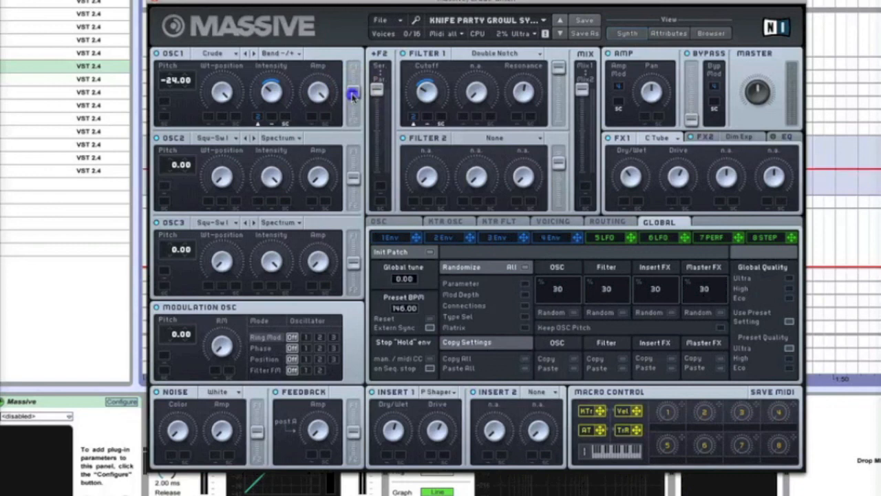
drag(352, 97, 351, 47)
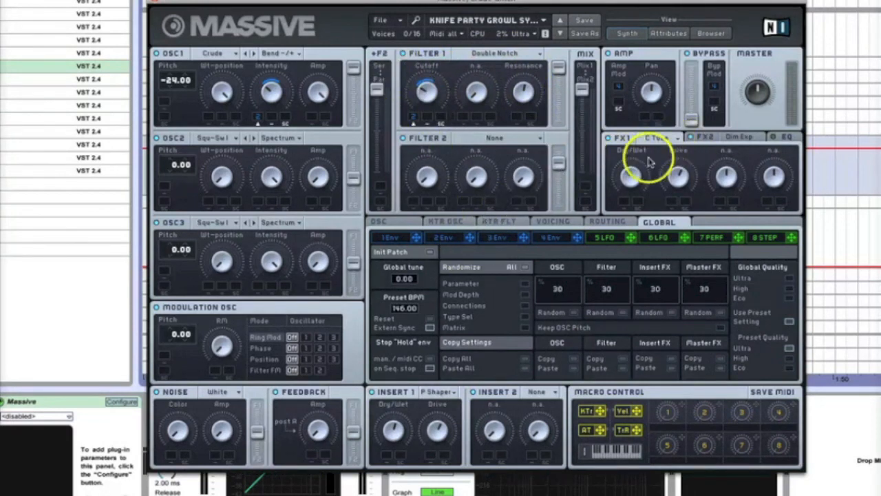
Step: Compare the settings of the C Tube effect in FX1 and the Dim Exp effect in FX2
click(740, 136)
click(667, 139)
click(742, 139)
click(660, 138)
click(748, 140)
click(665, 138)
click(645, 139)
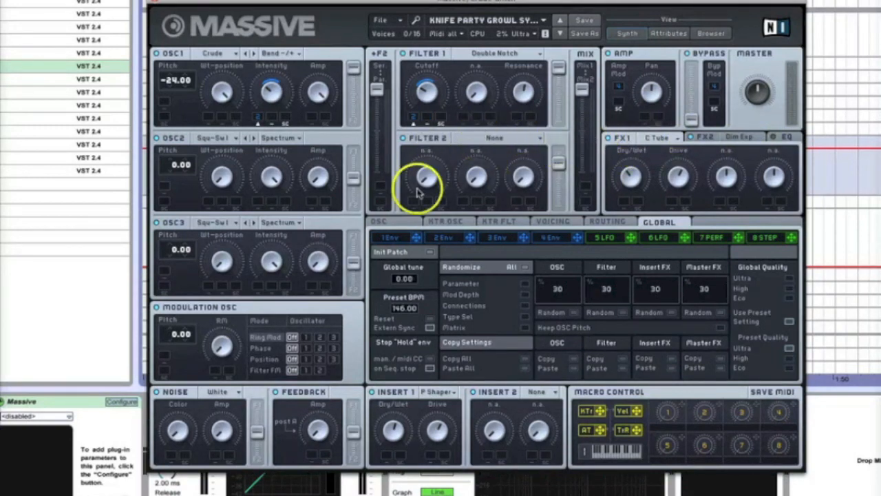
Step: Audition a much shorter attack on envelope 2, and restore its long ramp with the decay level at maximum
click(603, 239)
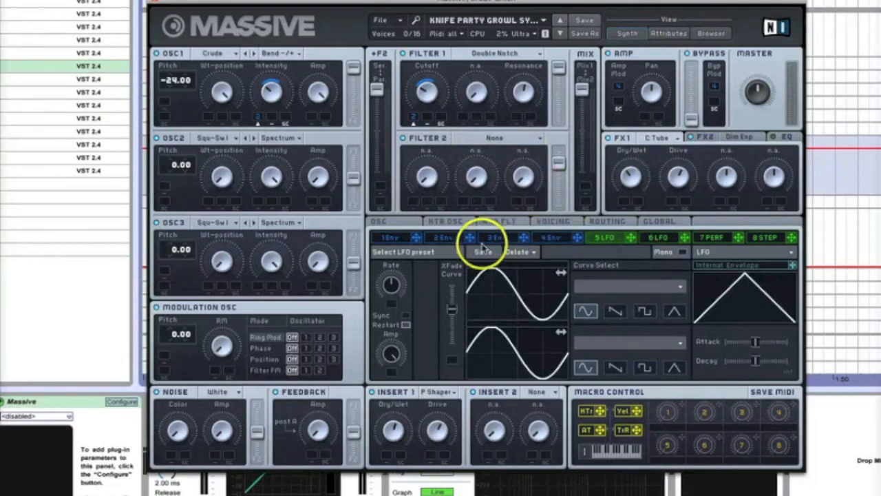
click(445, 238)
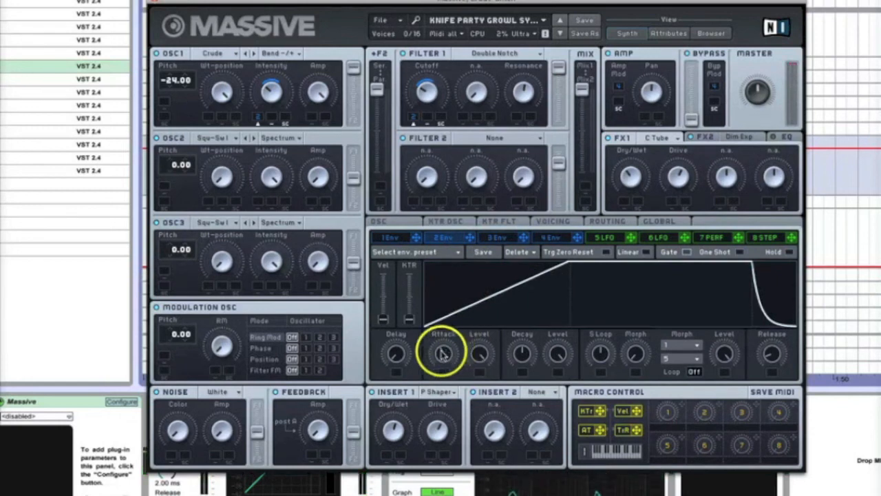
drag(445, 352, 442, 392)
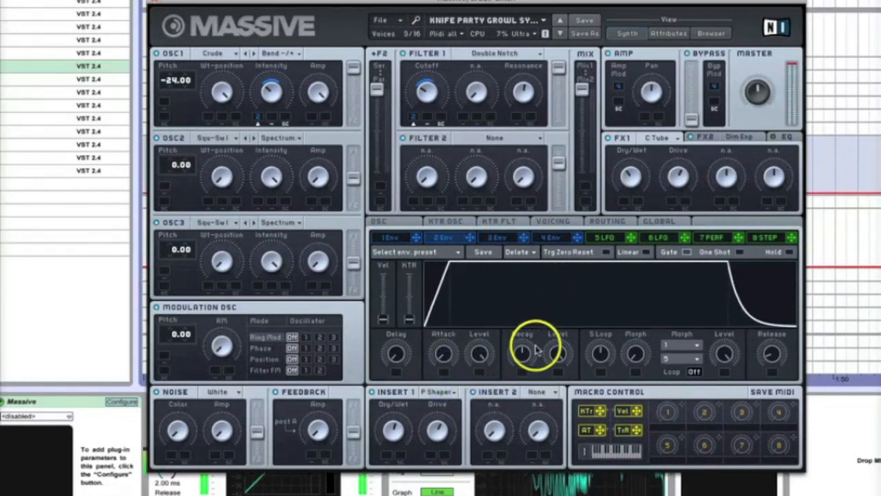
drag(565, 353, 560, 305)
drag(442, 354, 453, 314)
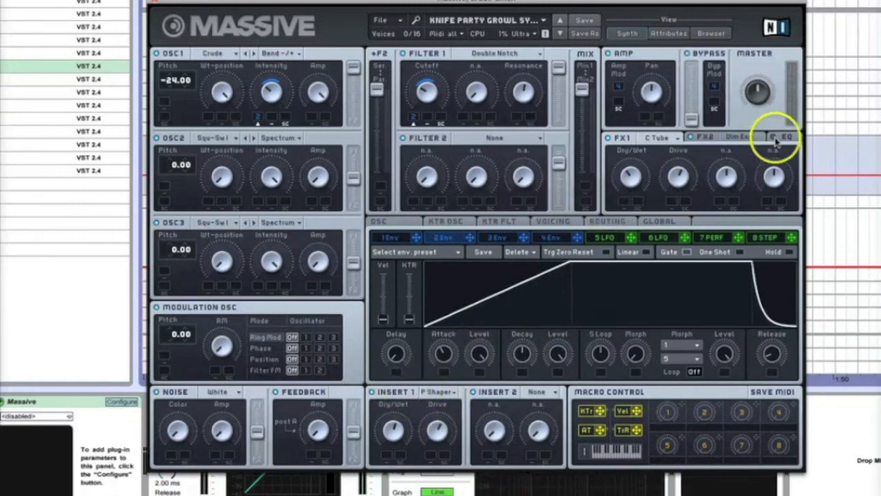
Step: Review the patch's FX2 and FX1 effects, its voicing settings and the shape of envelope 2
click(709, 137)
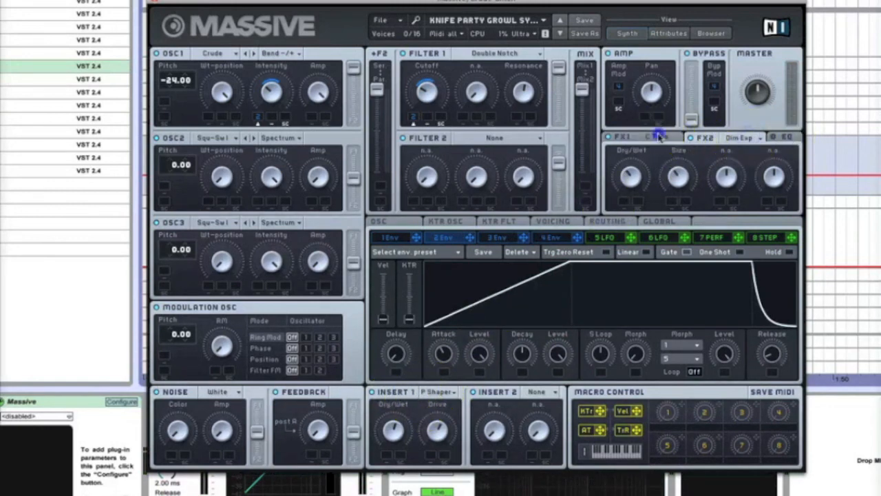
click(657, 137)
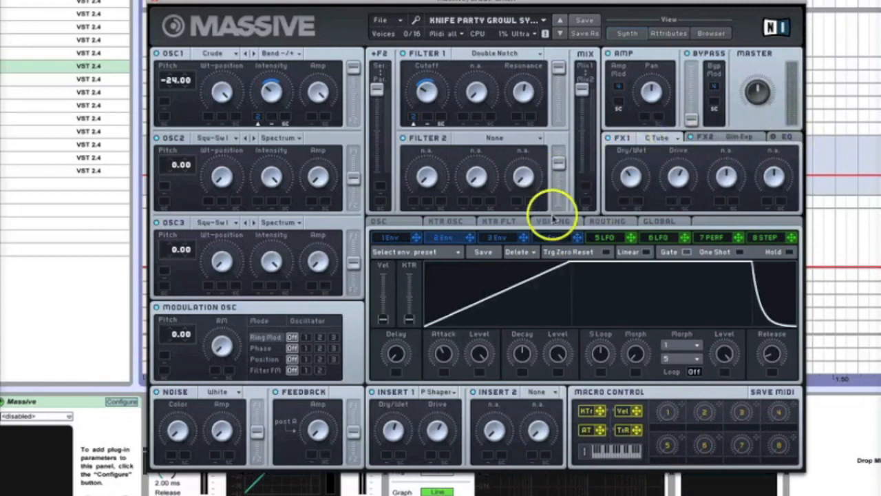
click(552, 219)
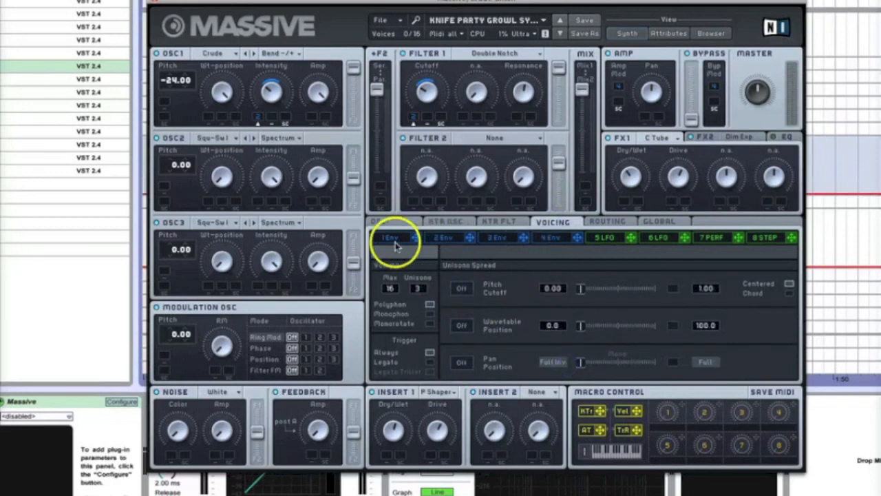
click(444, 237)
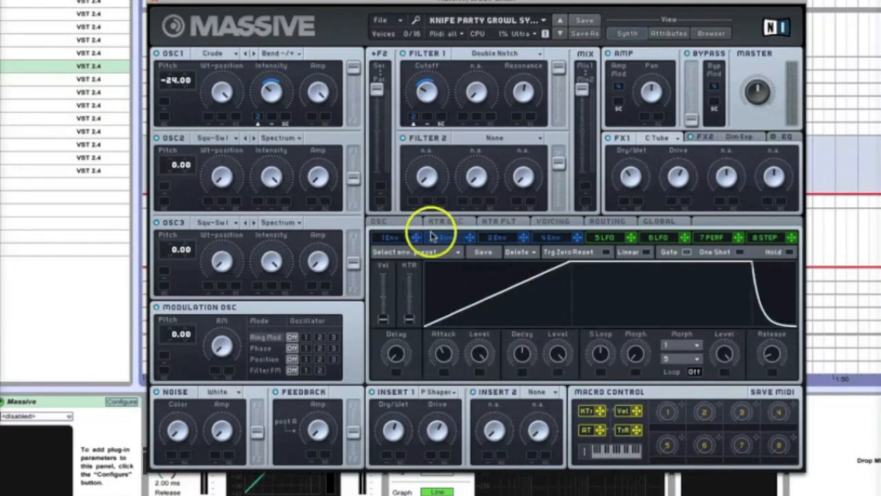
Step: Switch the oscillators' Restart via Gate option off and back on, and recheck the voicing settings
click(391, 221)
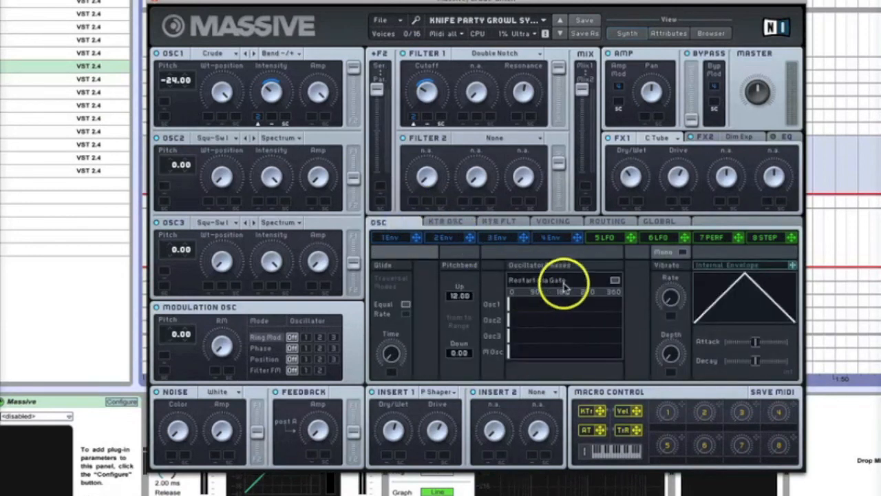
click(614, 281)
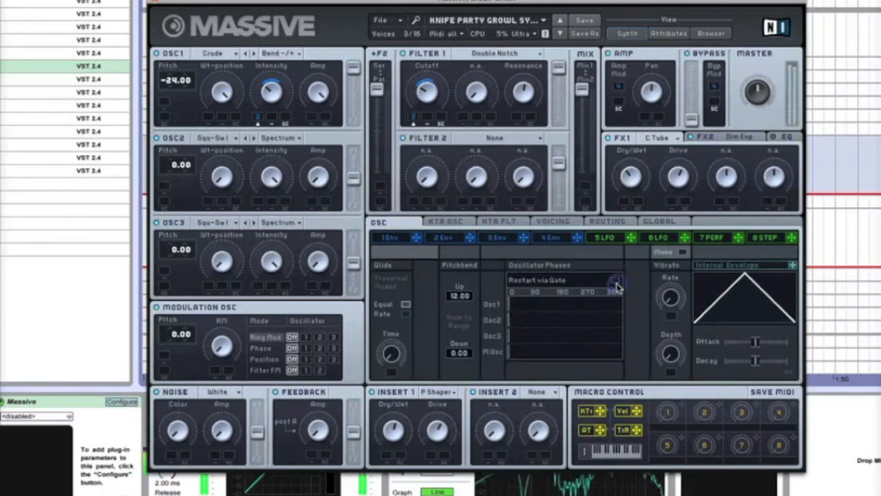
click(615, 282)
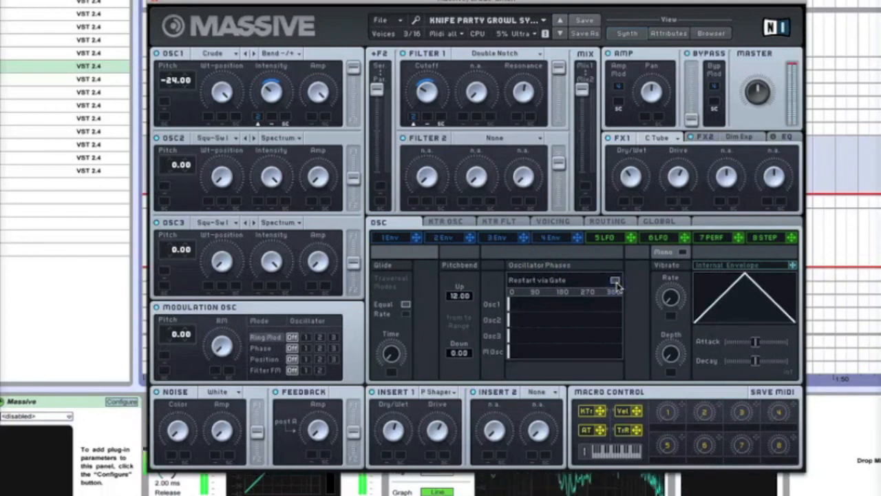
click(455, 222)
click(554, 222)
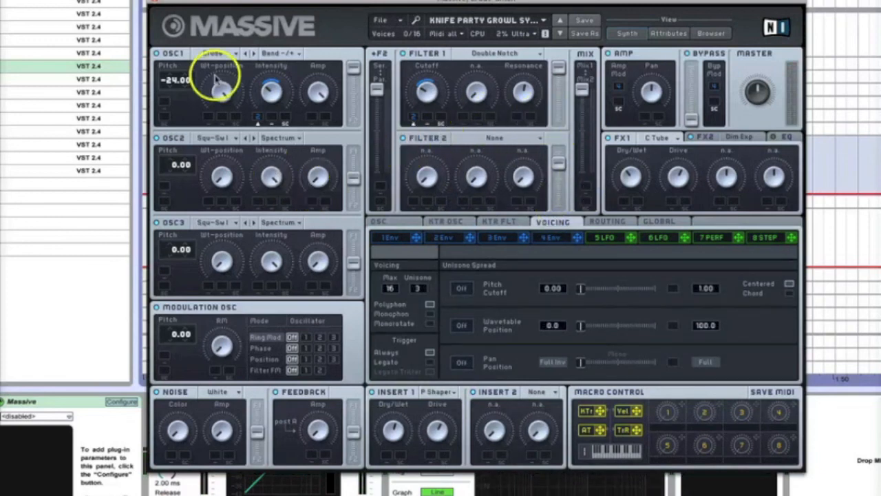
Step: Close the Massive window and place the arrangement's insertion point at about 1:15 on the pink-clip track
click(156, 5)
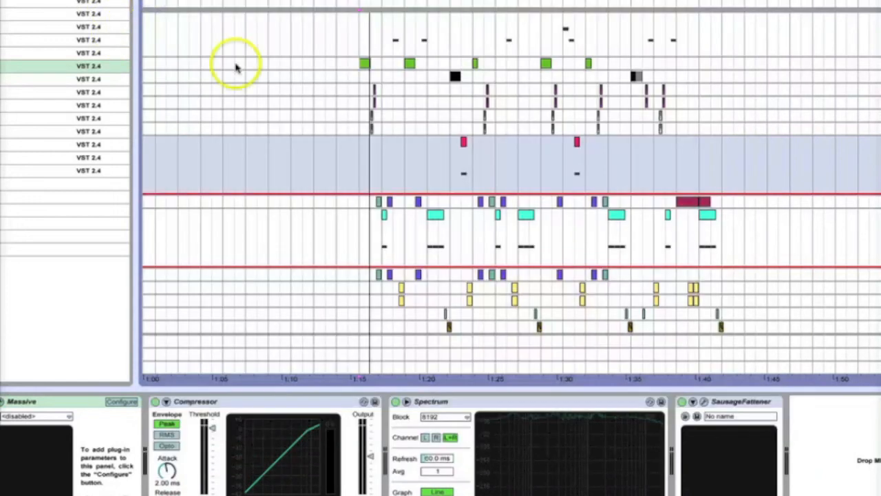
click(358, 150)
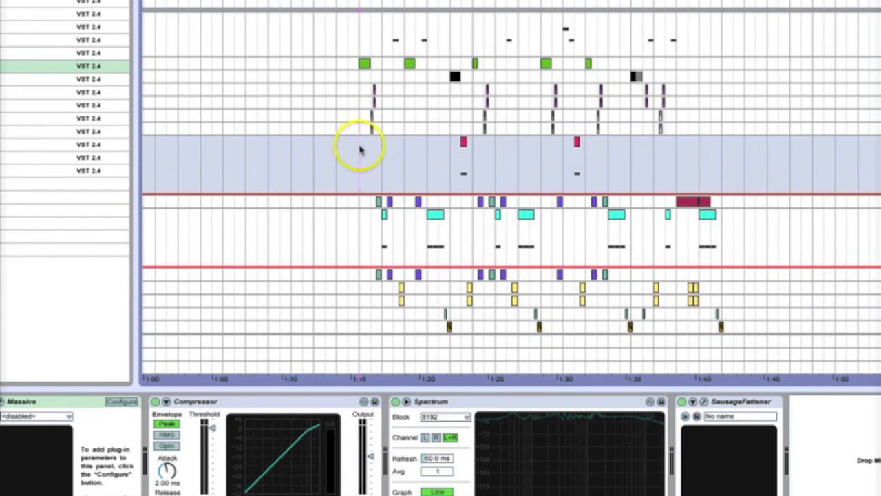
scroll(441, 160, up, 4)
scroll(440, 160, down, 4)
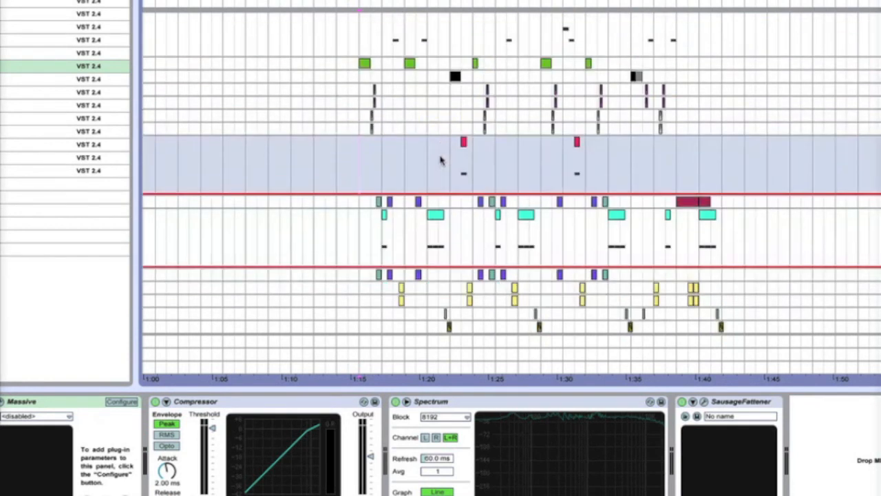